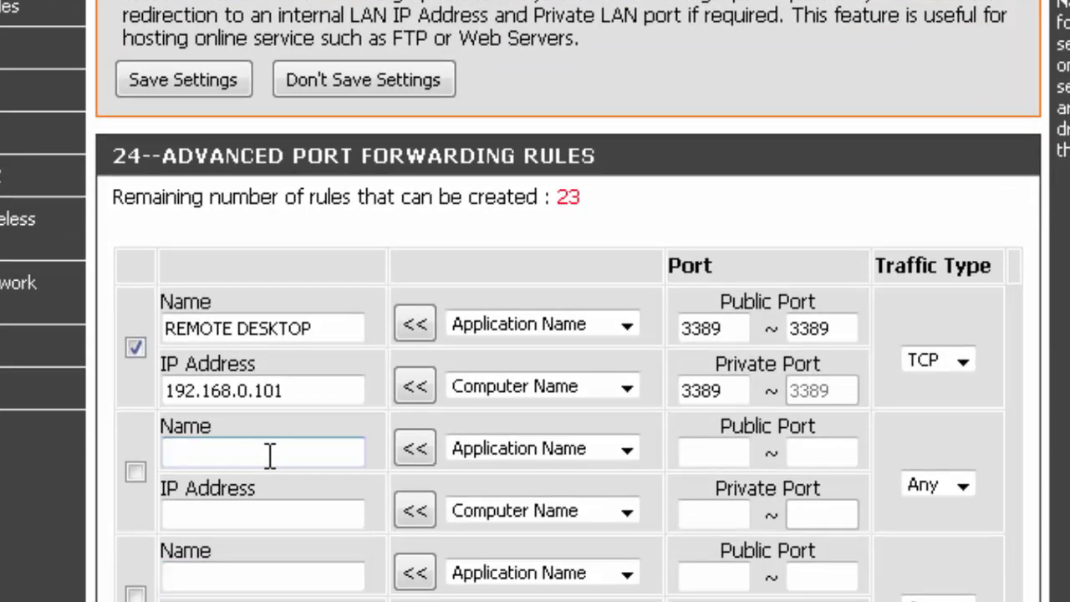
- Name the second port forwarding rule Web Access and set its IP address to 192.168.0.101
text(Web )
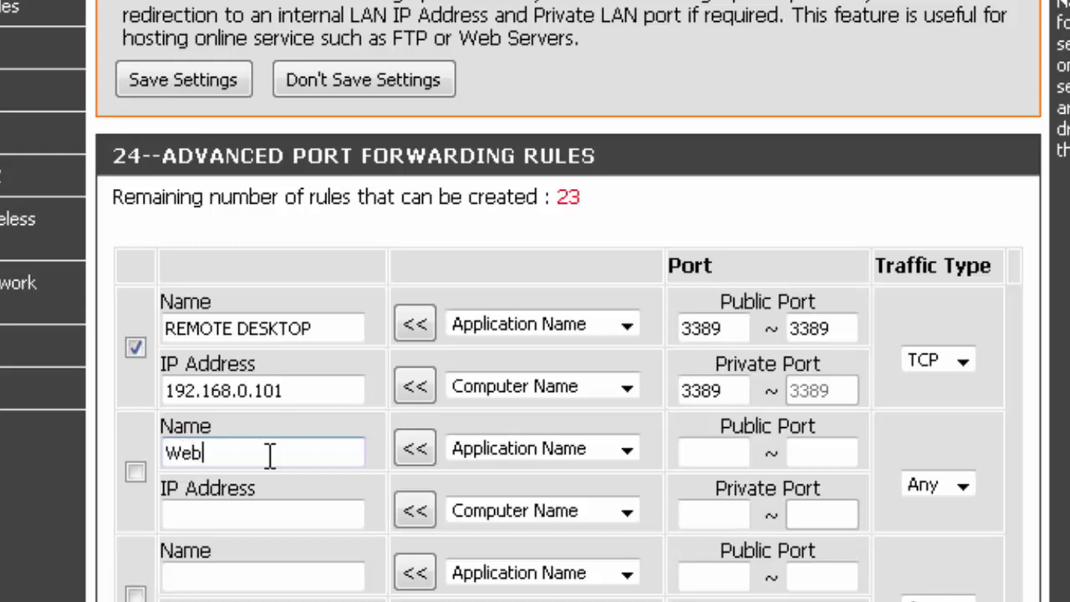
text(Access)
key(Tab)
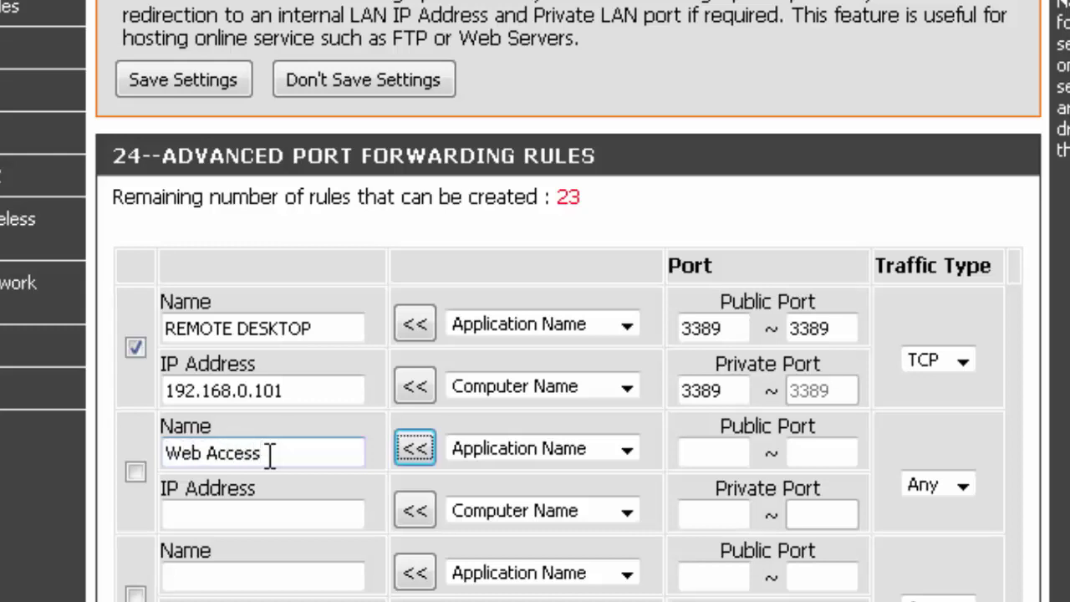
click(320, 524)
key(alt+Tab)
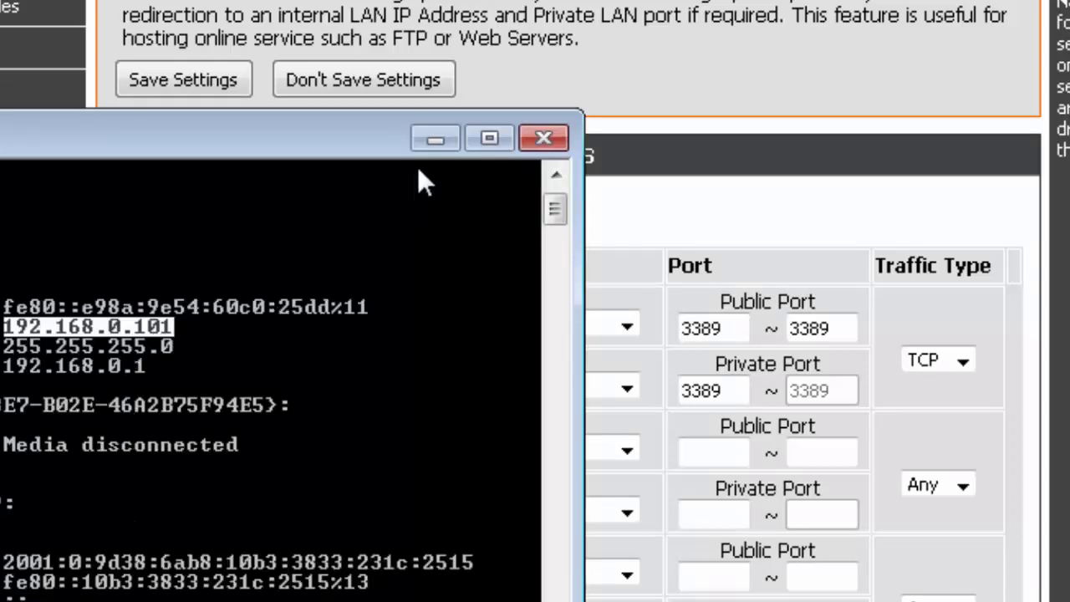
click(435, 138)
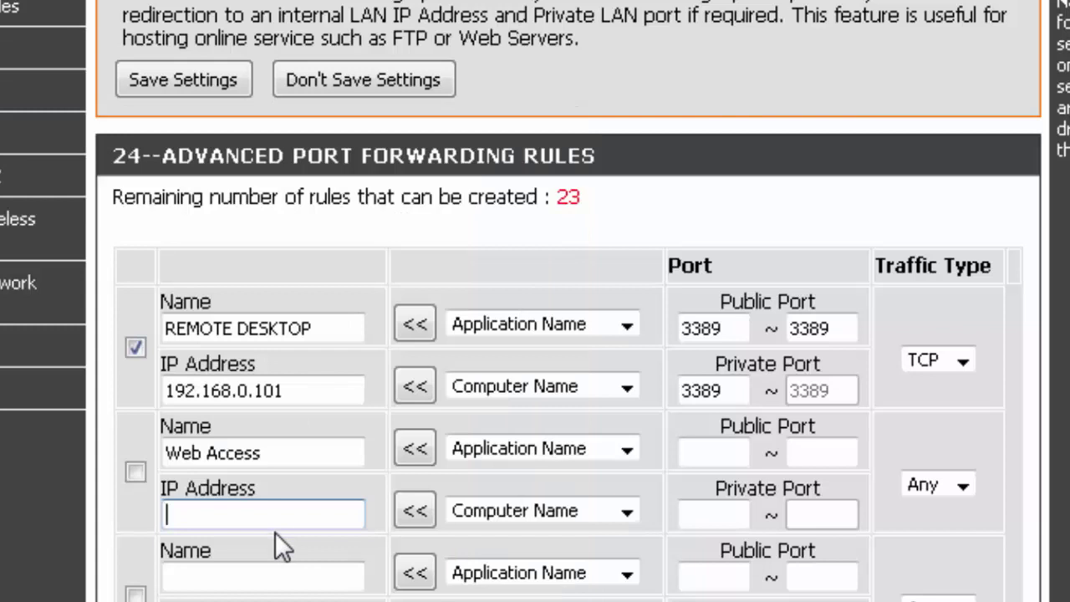
text(192.168)
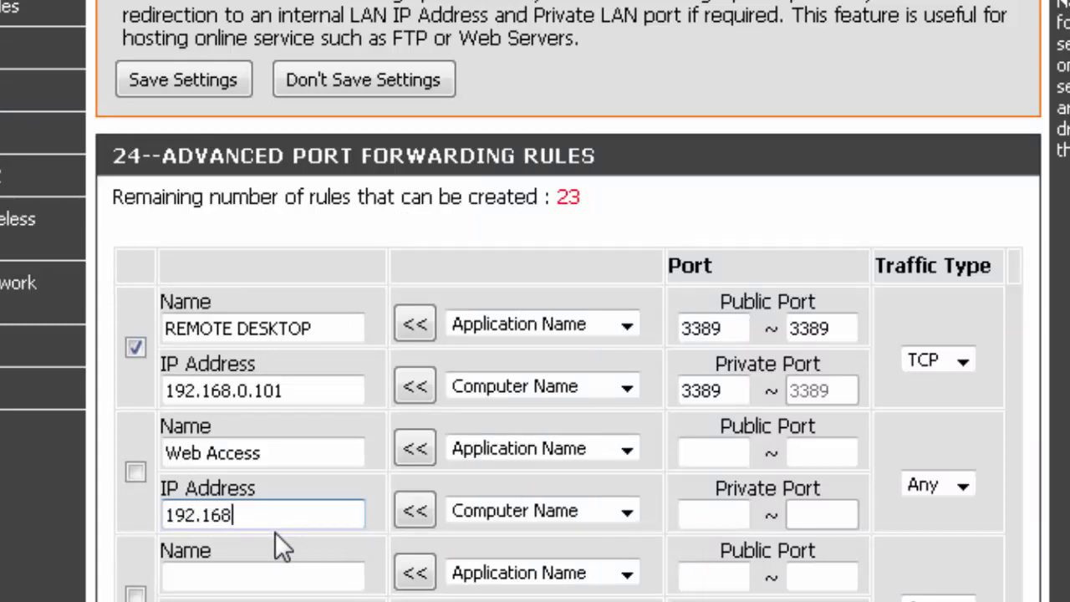
text(.0.101)
- Set the Web Access rule's public port range to 80 through 80
click(709, 451)
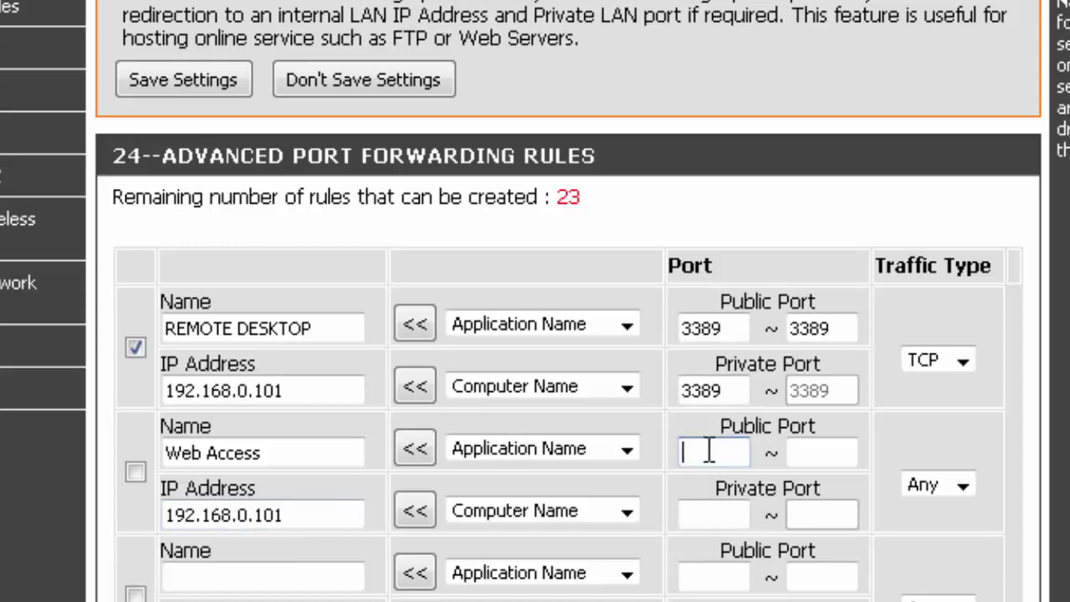
text(80)
click(848, 449)
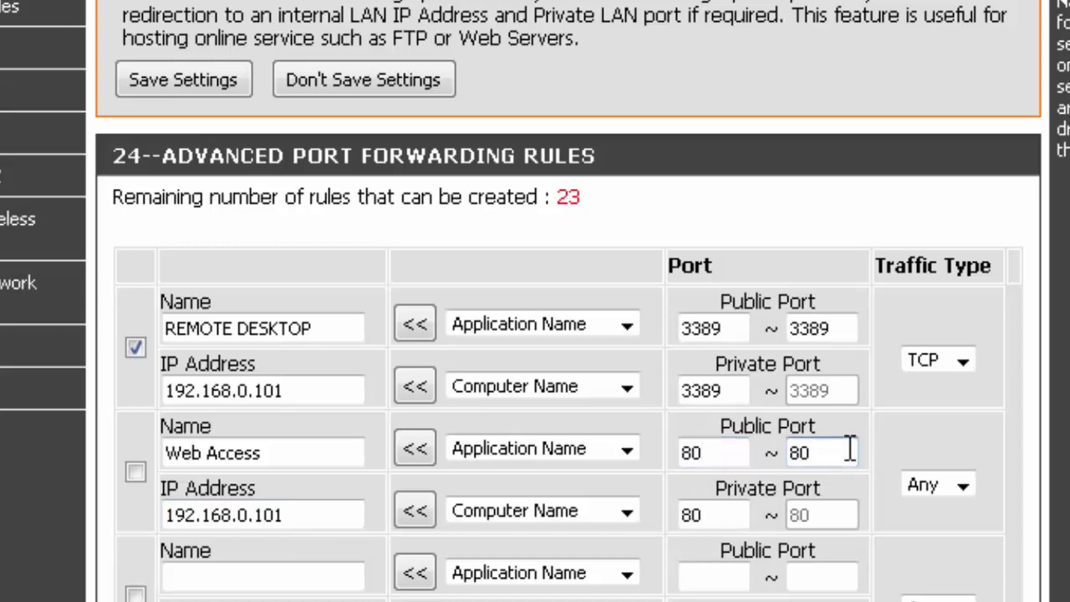
- Enable the Web Access rule and save the settings with an immediate router reboot
click(145, 471)
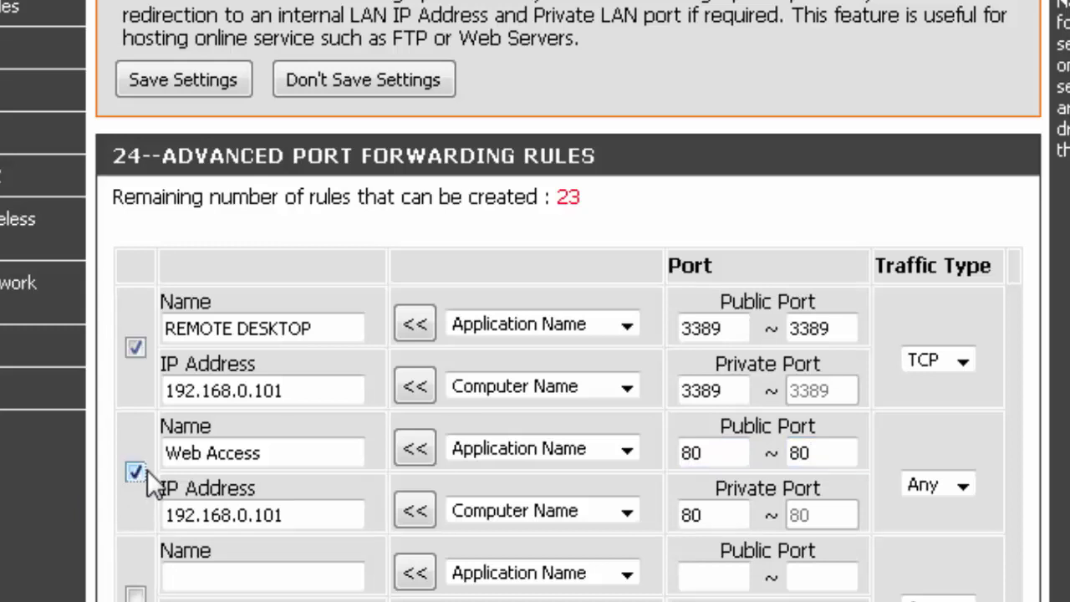
click(212, 75)
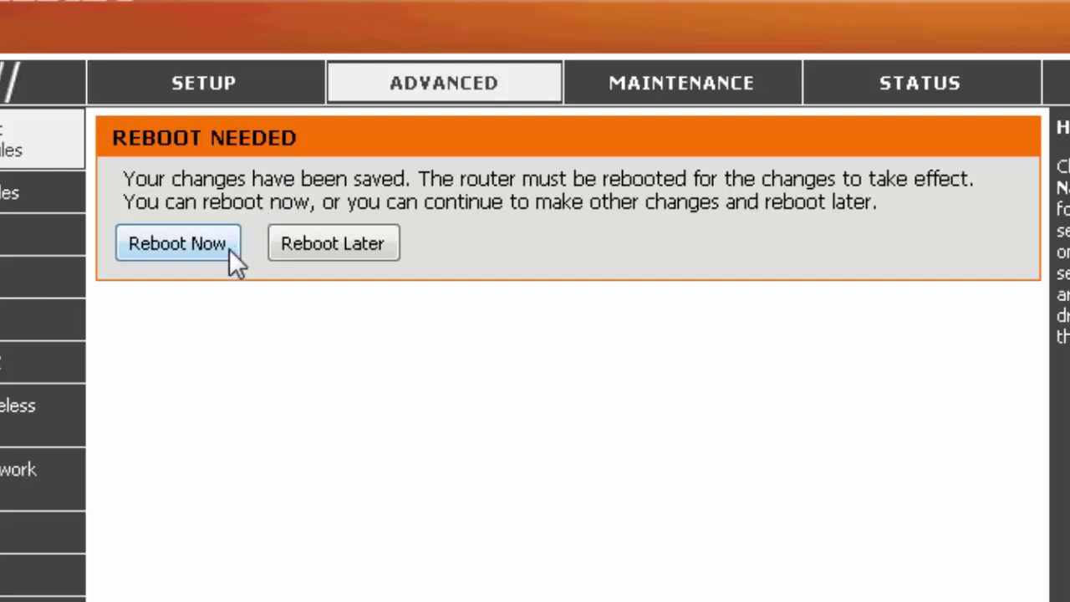
click(229, 248)
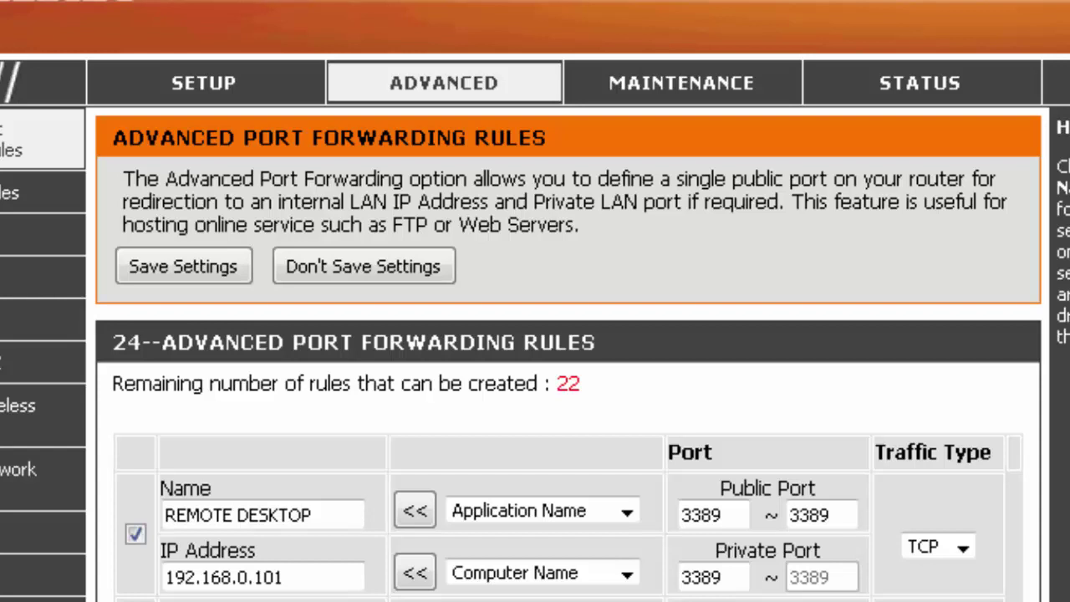
- Launch Notepad with an empty document
key(alt+Tab)
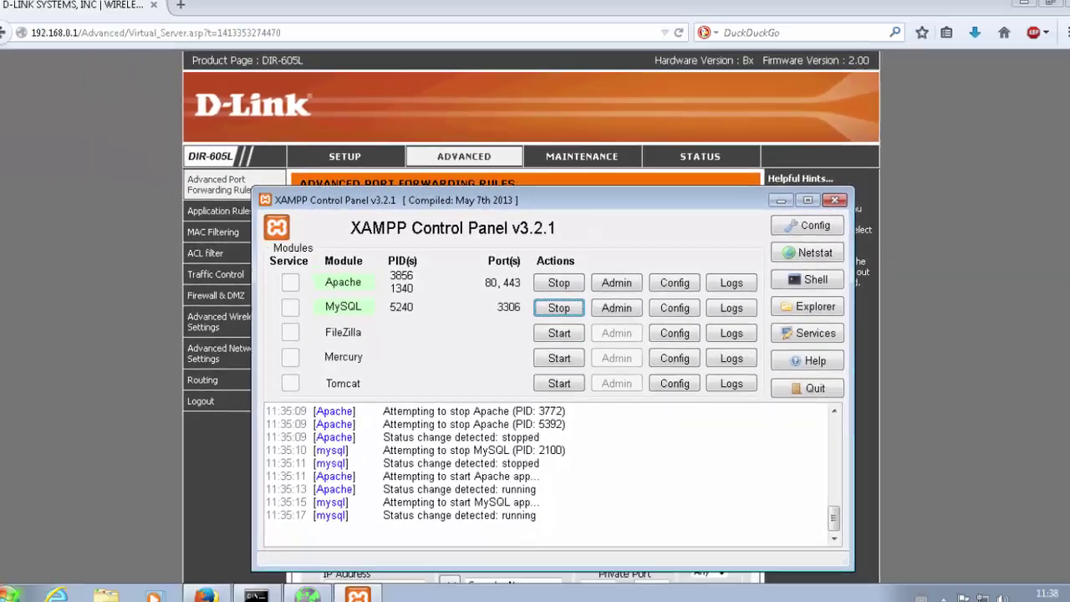
click(10, 595)
click(53, 556)
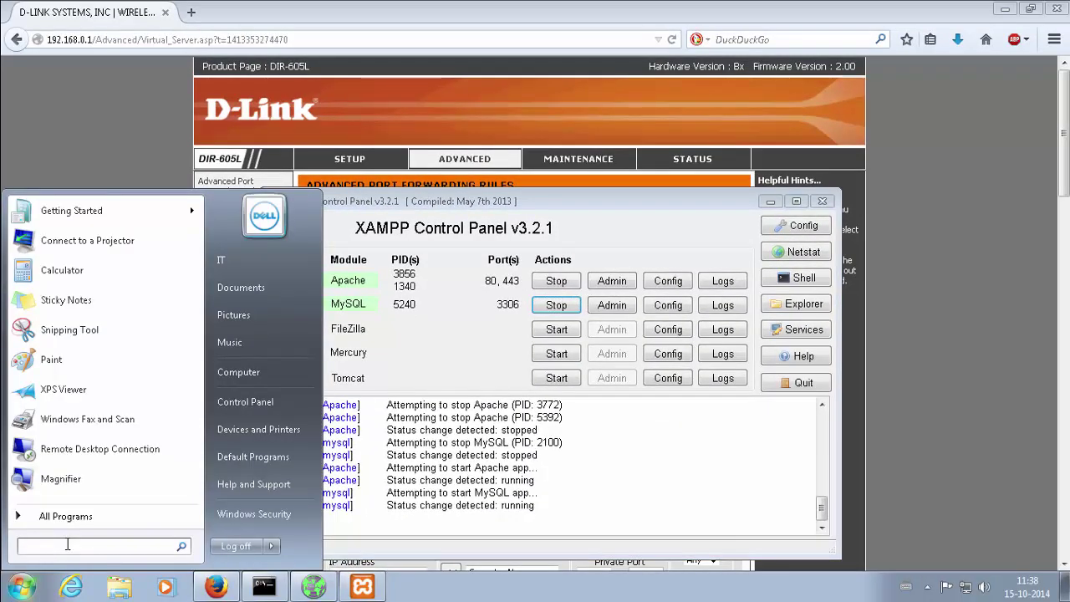
text(notepad)
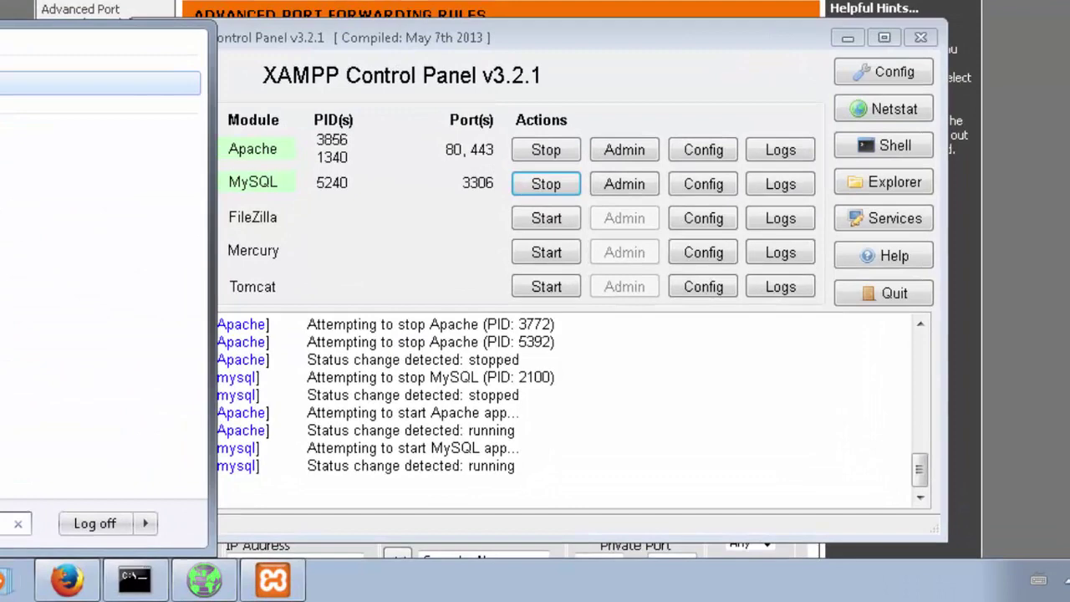
key(Return)
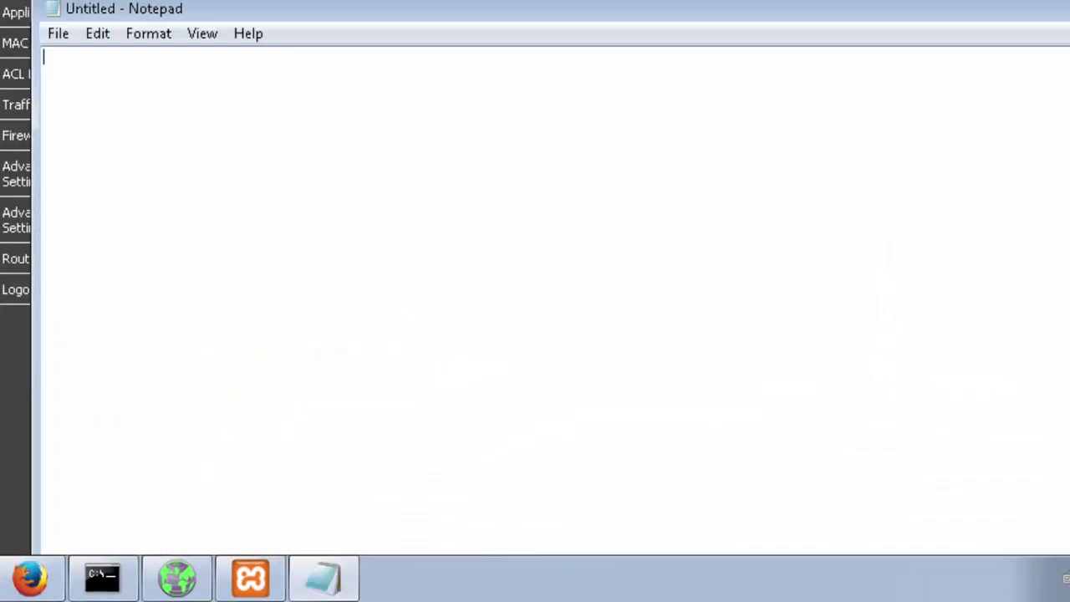
- Write the opening <html> tag, followed by a Title line containing Home Web Server
text(<html>)
key(Return)
text(<Title>)
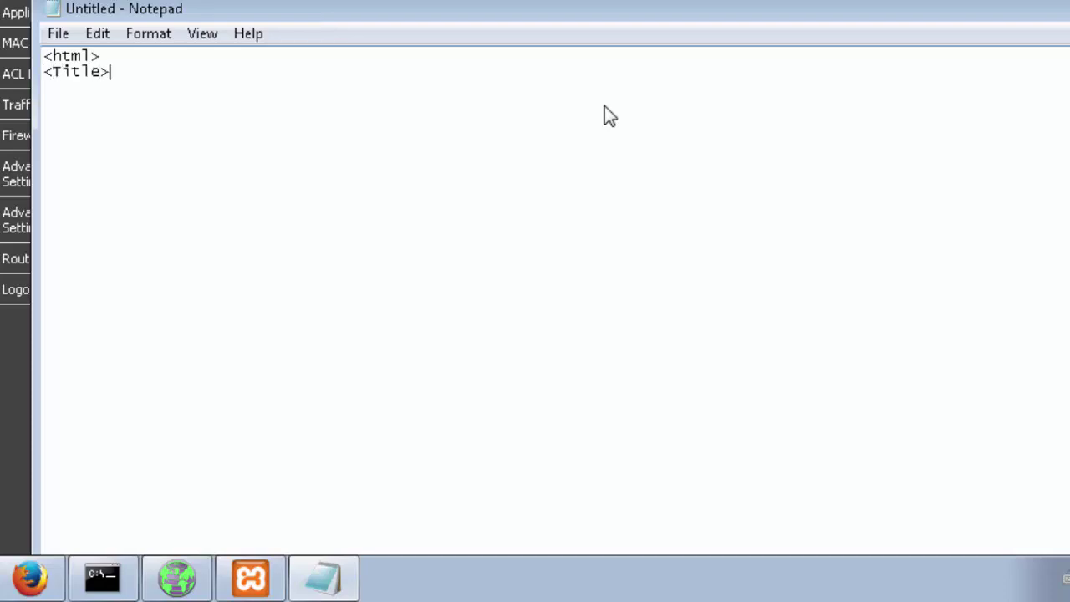
text( H)
key(BackSpace)
text(Home Be)
key(BackSpace)
key(BackSpace)
text(web Server)
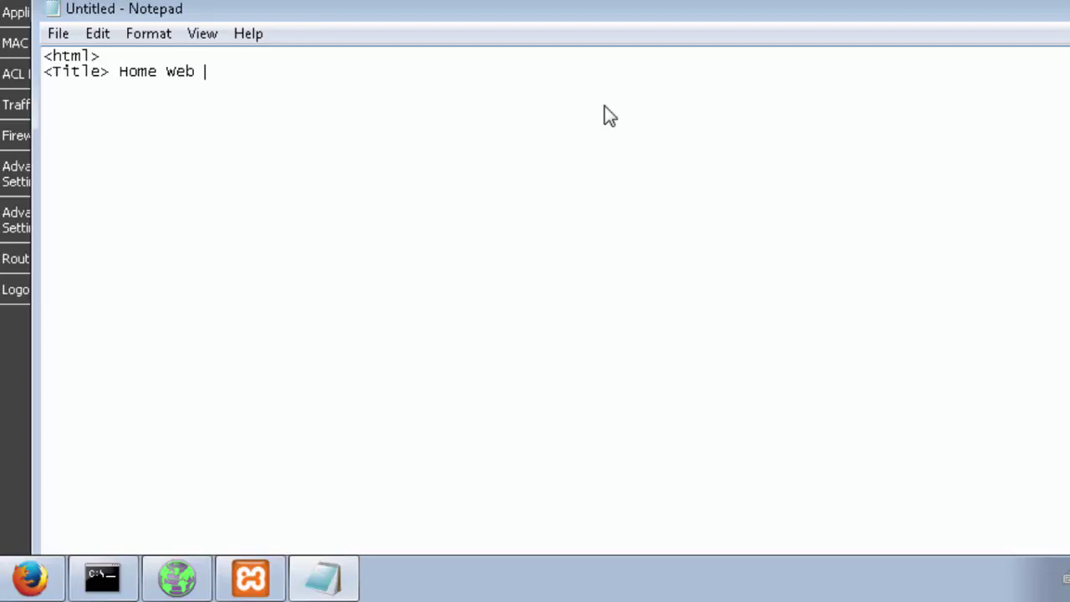
text(</Ti)
text(tle>)
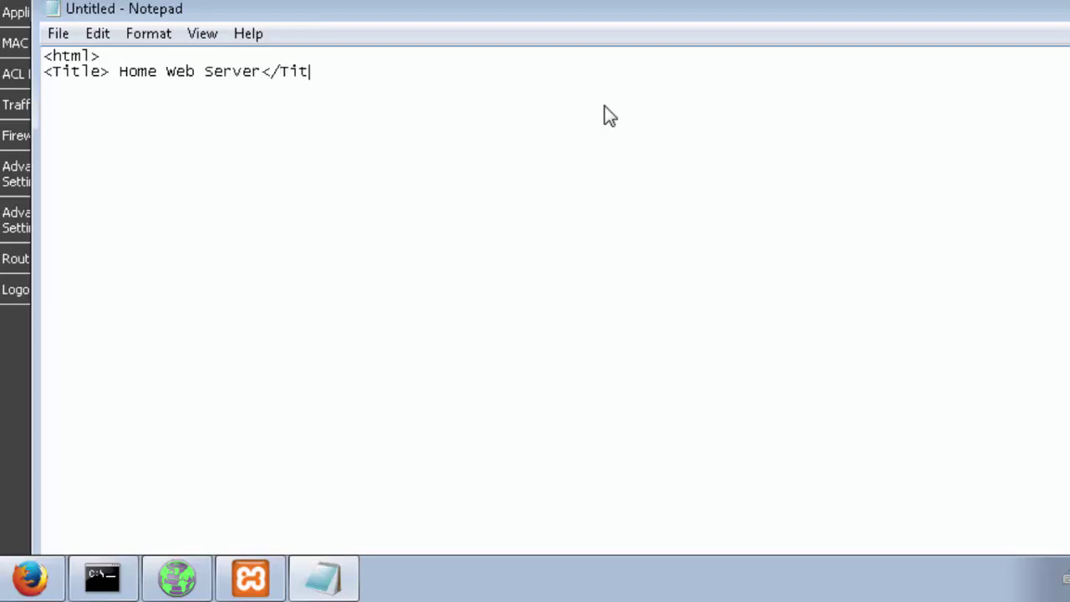
- Add an opening <body> tag and a line with a centered h1 heading reading Working
key(Return)
text(<body)
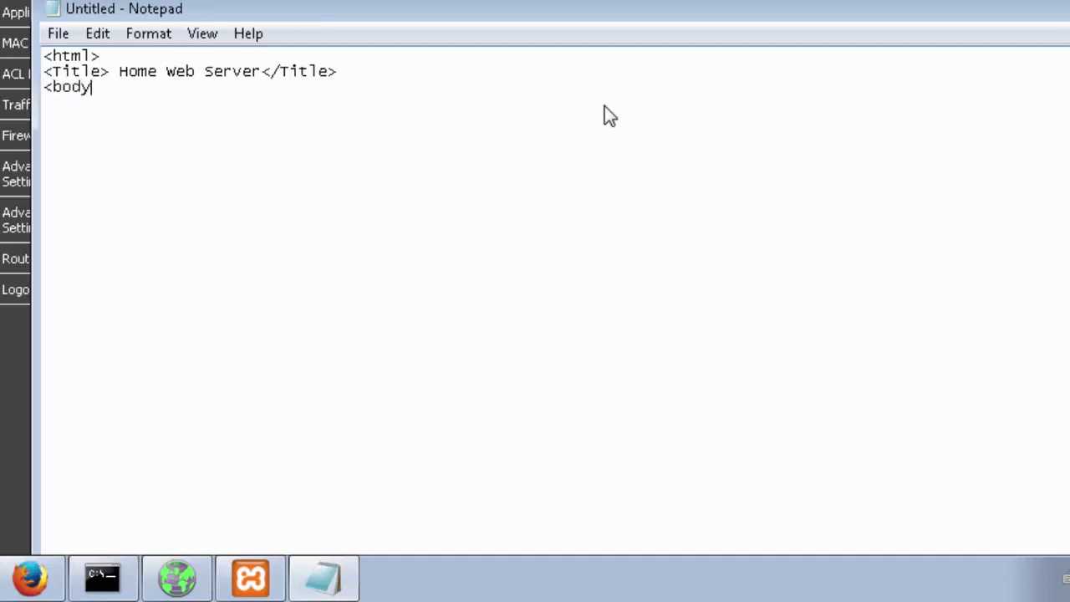
text(>)
key(Return)
text(<Center<)
key(BackSpace)
text(>)
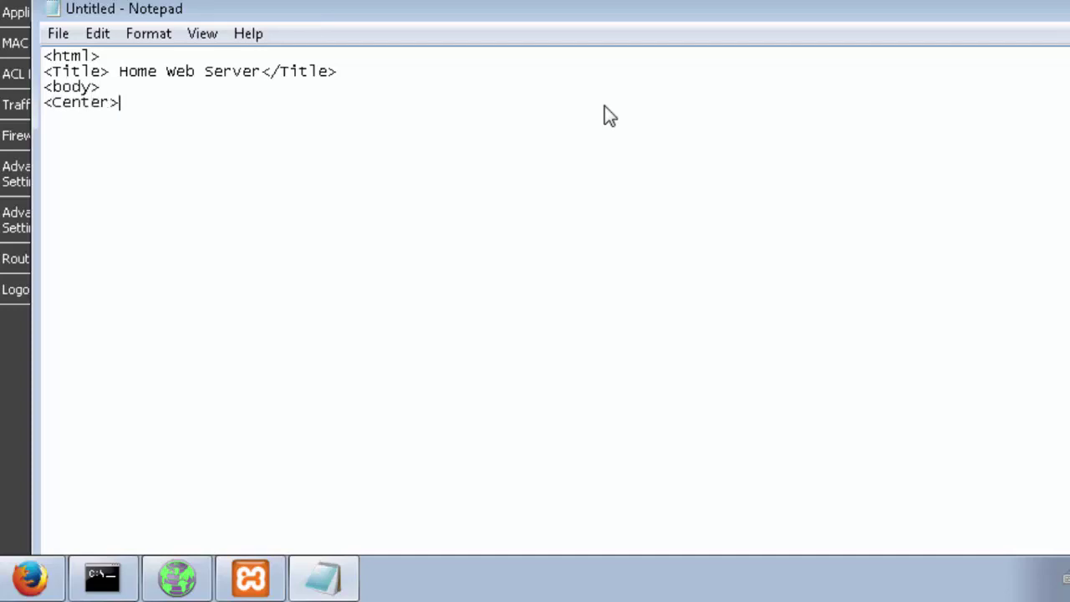
text(<h1>Workin)
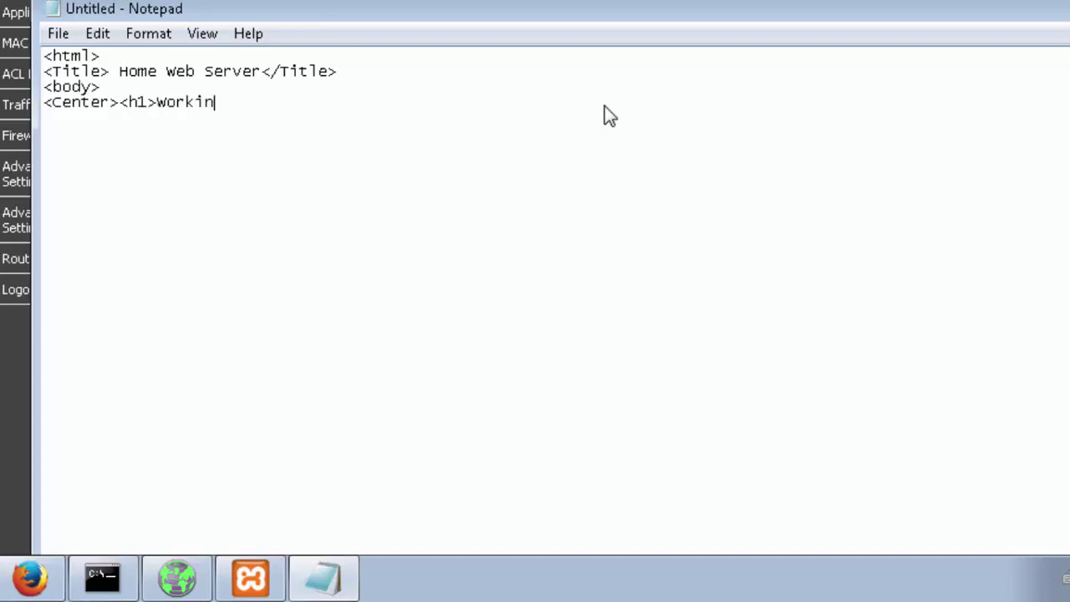
text(g</h1></center)
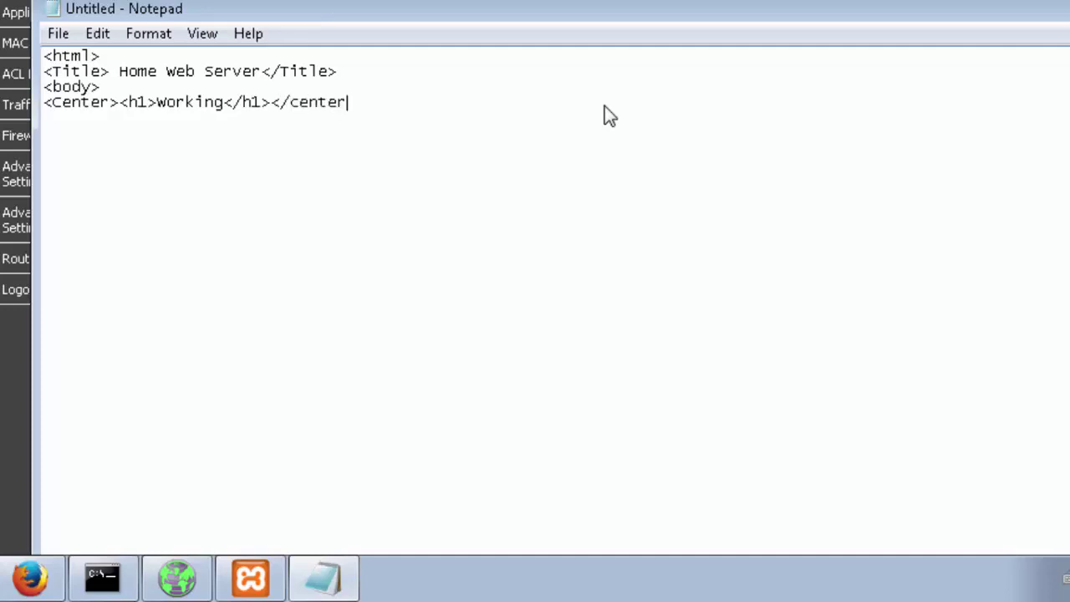
text(>)
- Close the page with </body> and </html> tags on separate lines
key(Return)
text(</body>)
key(Return)
text(<)
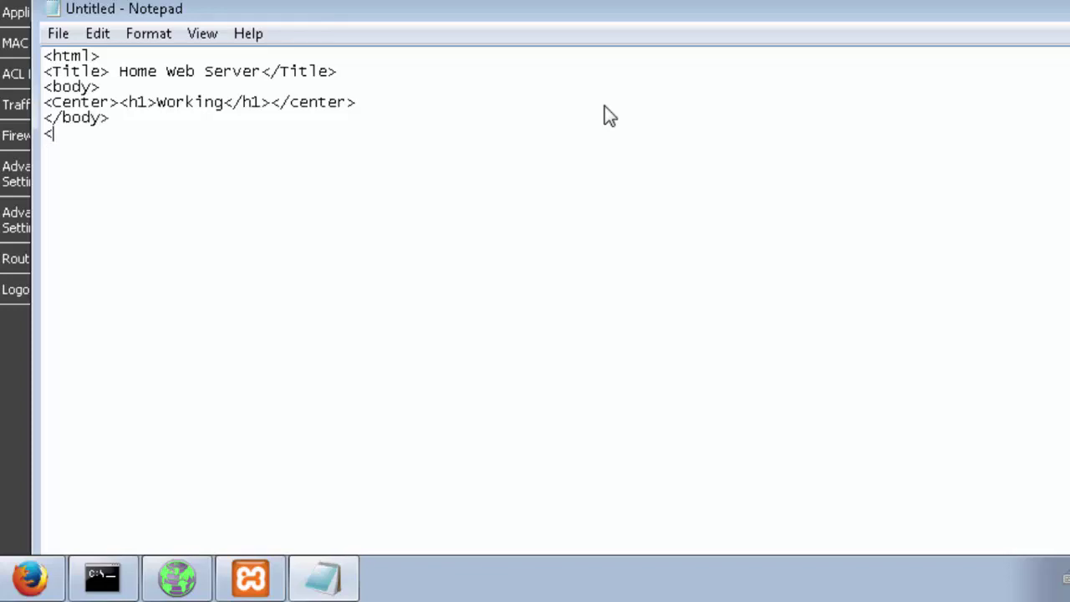
text(/html>)
- Start saving the page under a new name and browse to the xampp folder on drive C
click(62, 32)
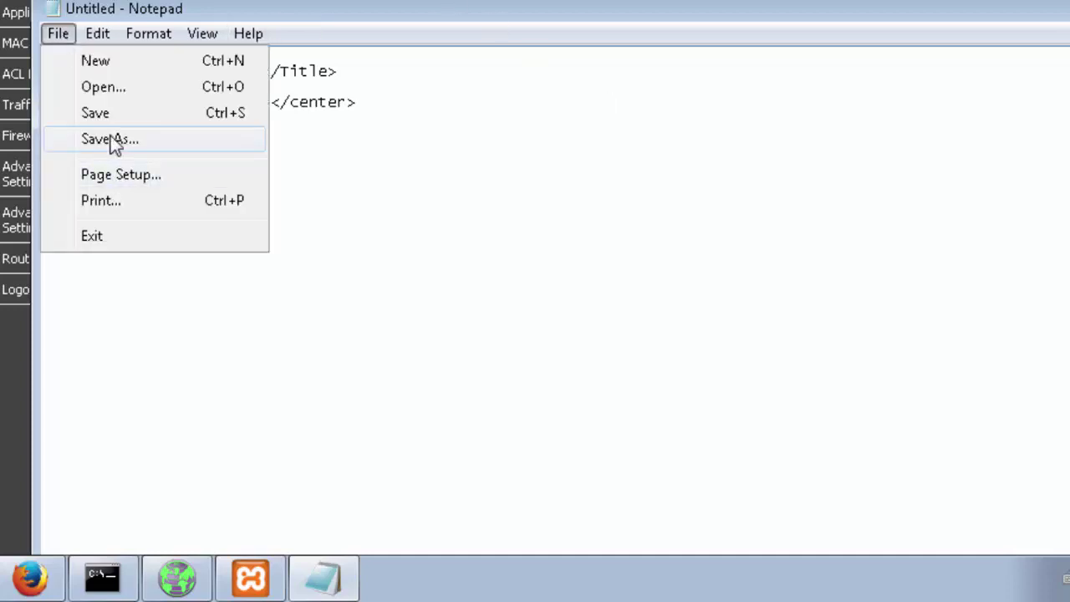
click(115, 143)
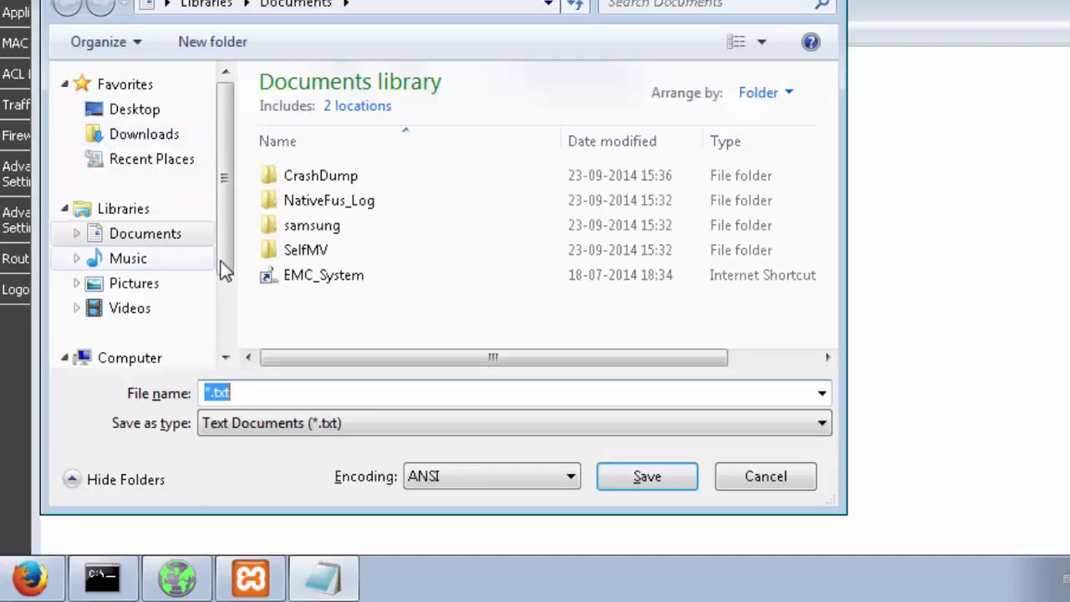
drag(224, 269, 220, 334)
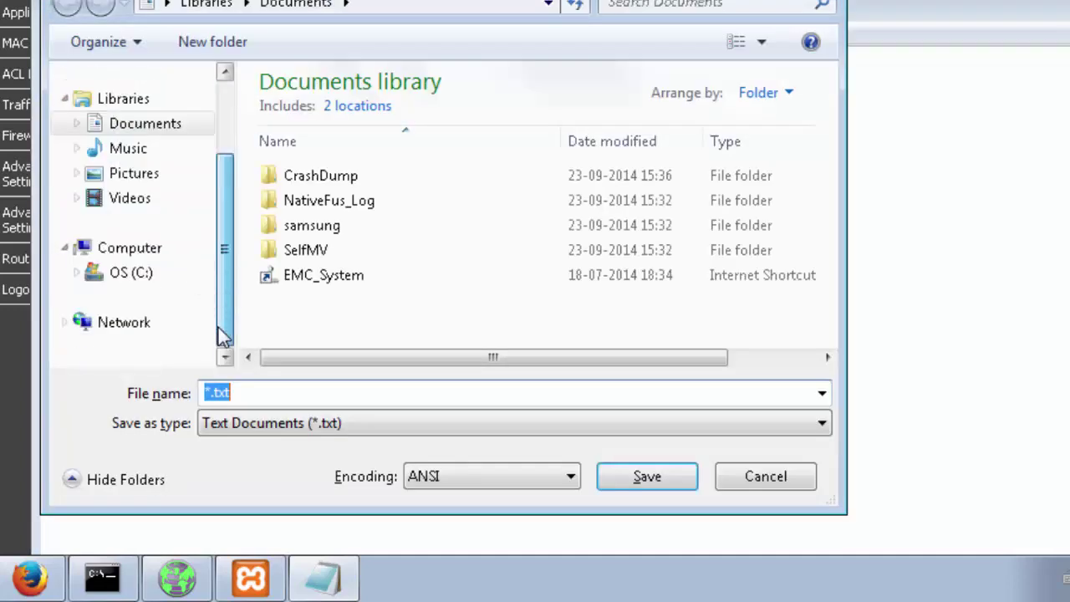
click(162, 277)
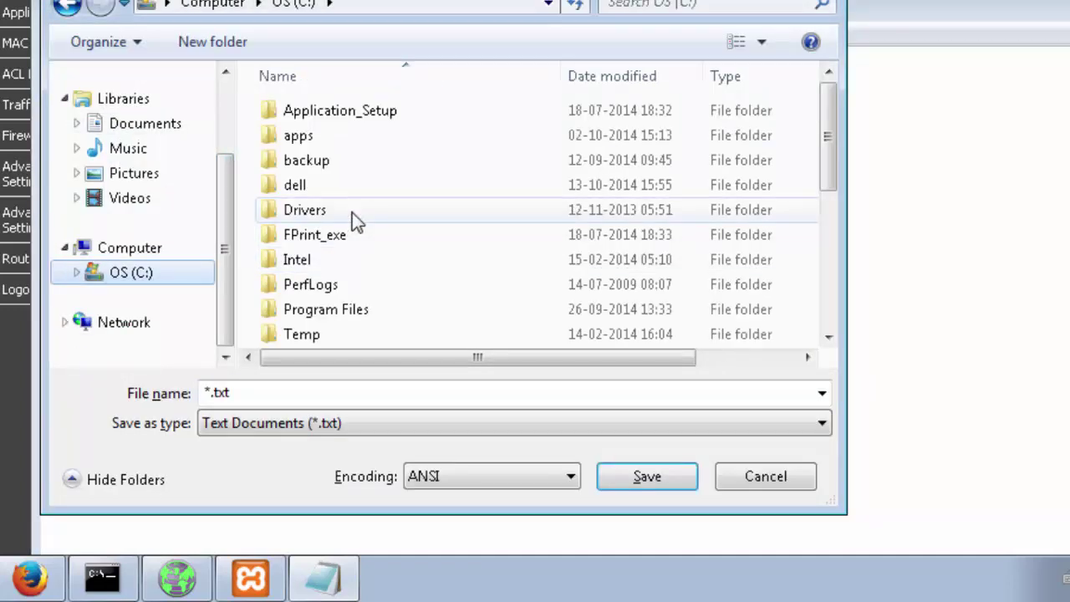
click(352, 212)
scroll(352, 212, down, 5)
scroll(352, 213, up, 1)
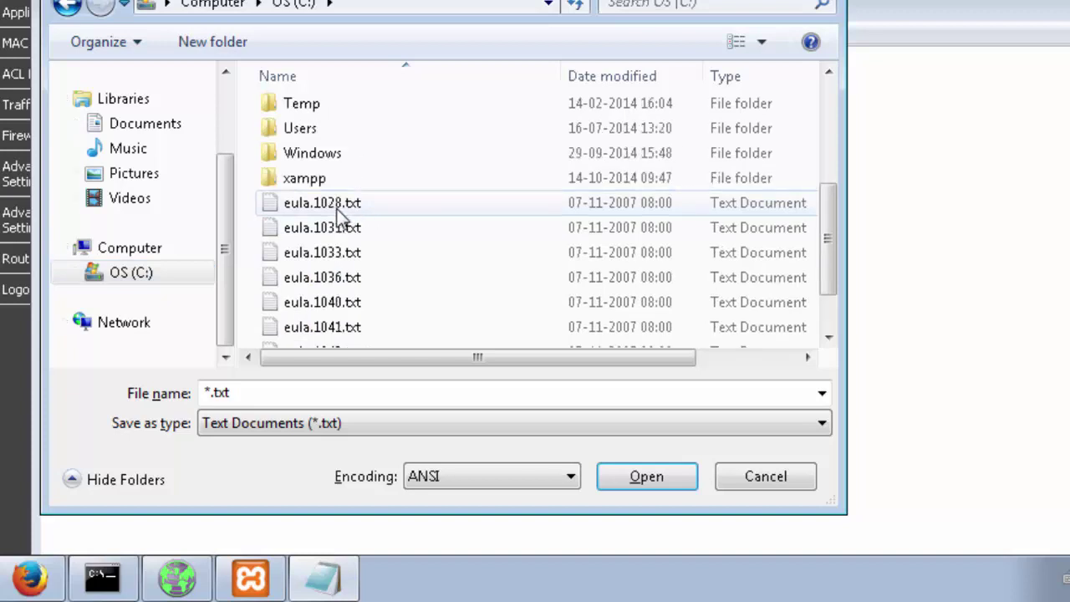
double_click(310, 180)
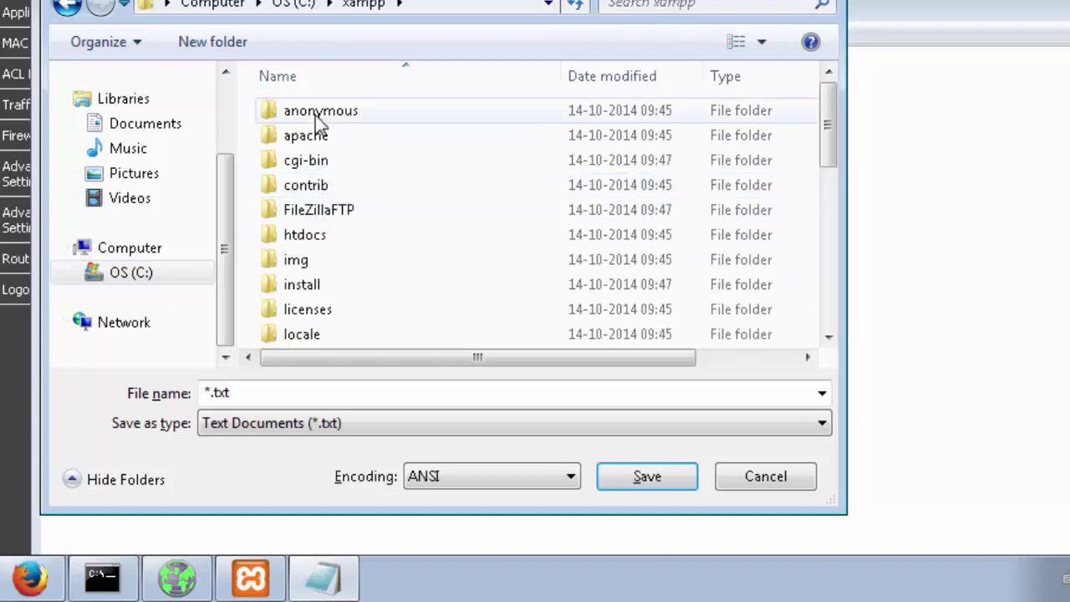
- Look through the xampp subfolders and open htdocs as the save location
click(320, 231)
scroll(319, 235, down, 1)
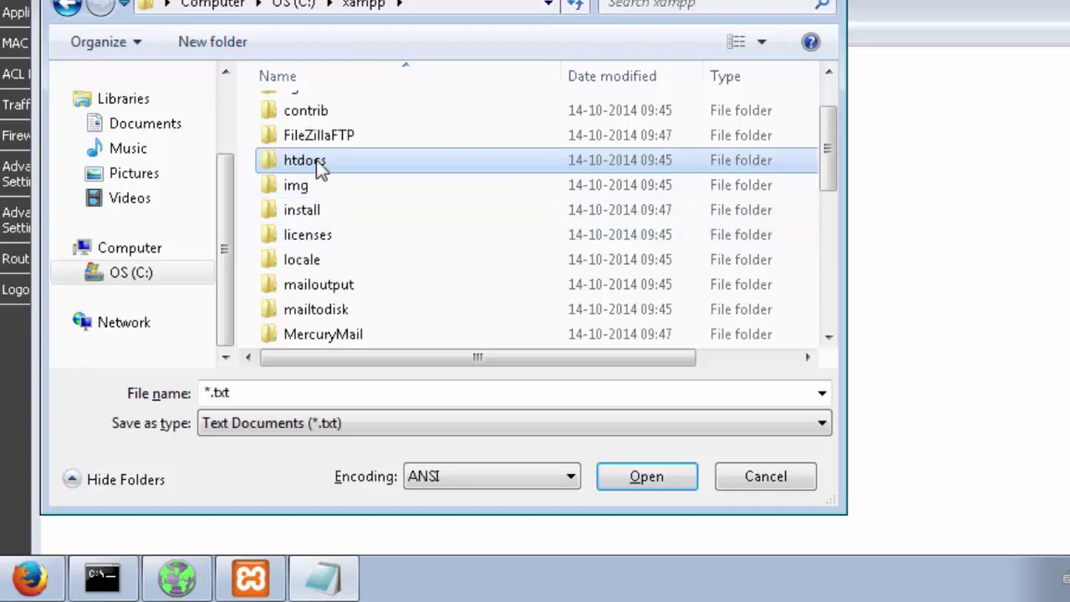
scroll(334, 240, down, 1)
scroll(336, 239, down, 2)
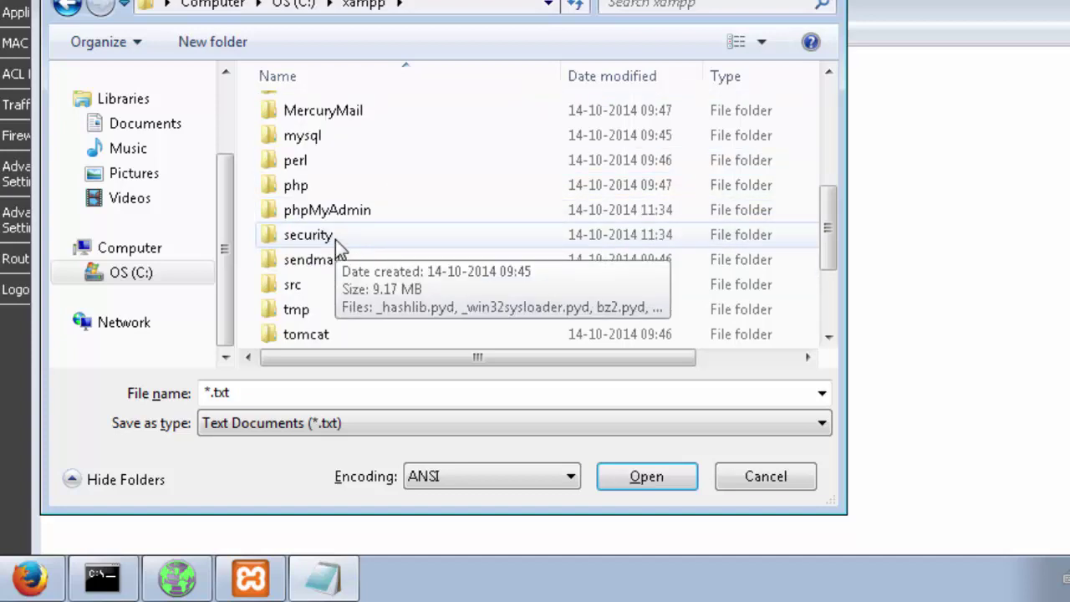
scroll(355, 294, down, 1)
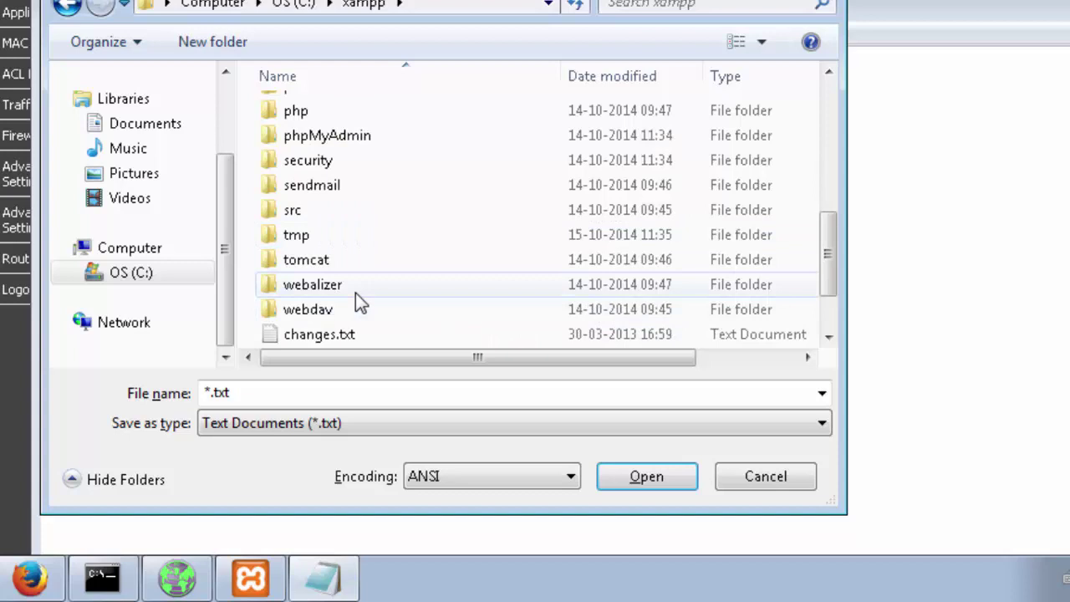
scroll(355, 294, up, 3)
scroll(358, 303, up, 2)
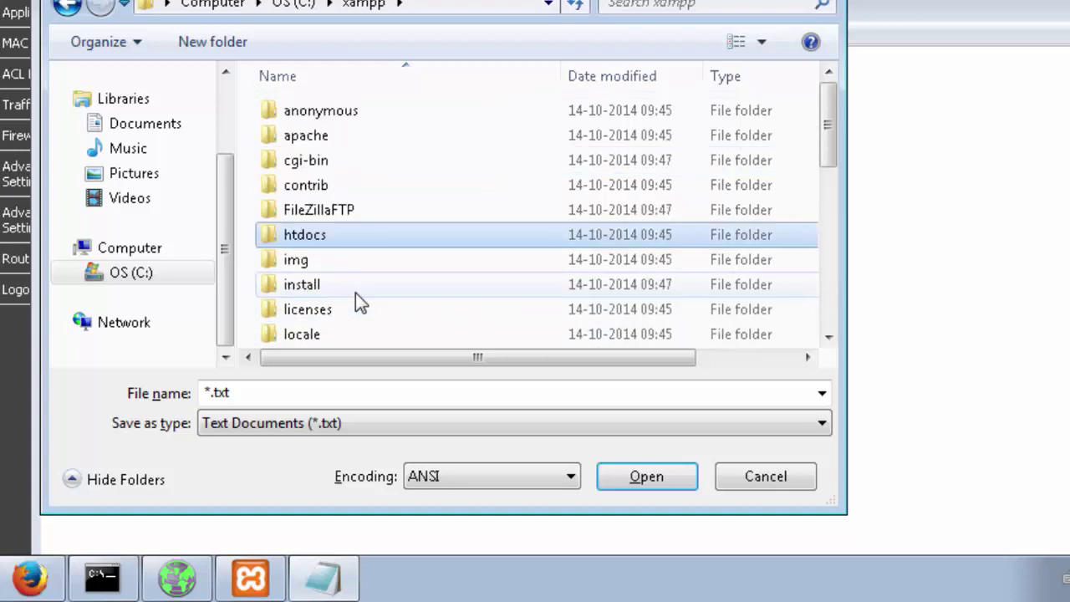
double_click(330, 239)
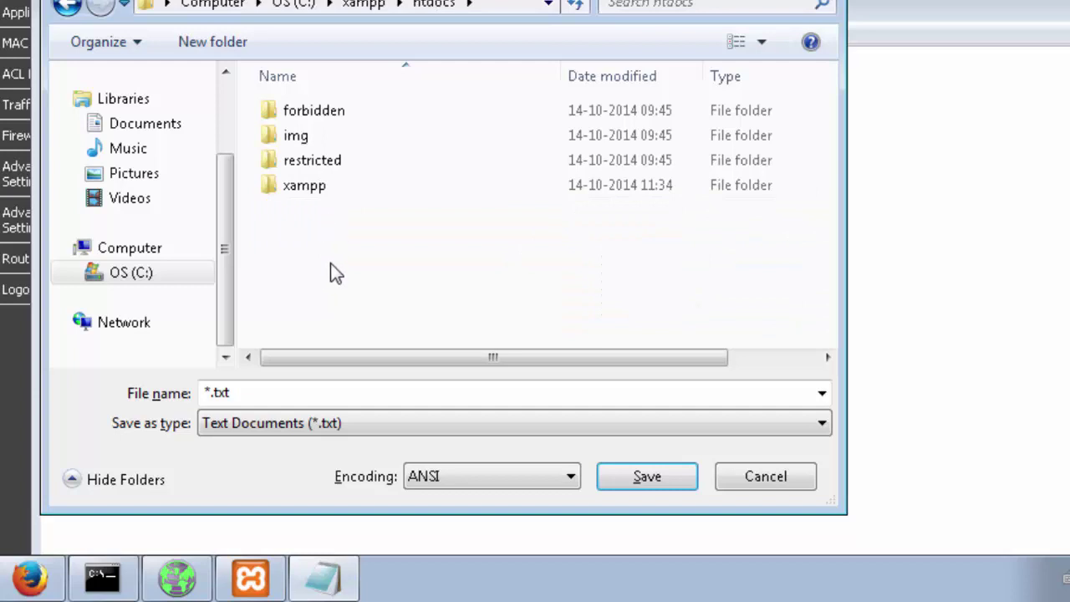
- Create a new folder named home inside htdocs and open it as the save location
right_click(330, 264)
mouse_move(457, 216)
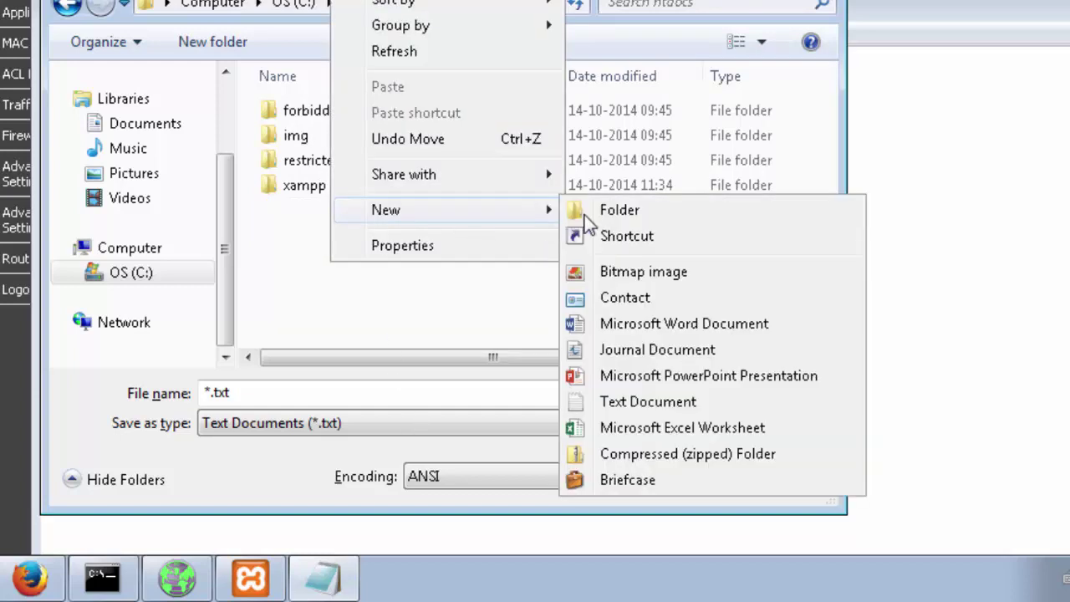
click(587, 212)
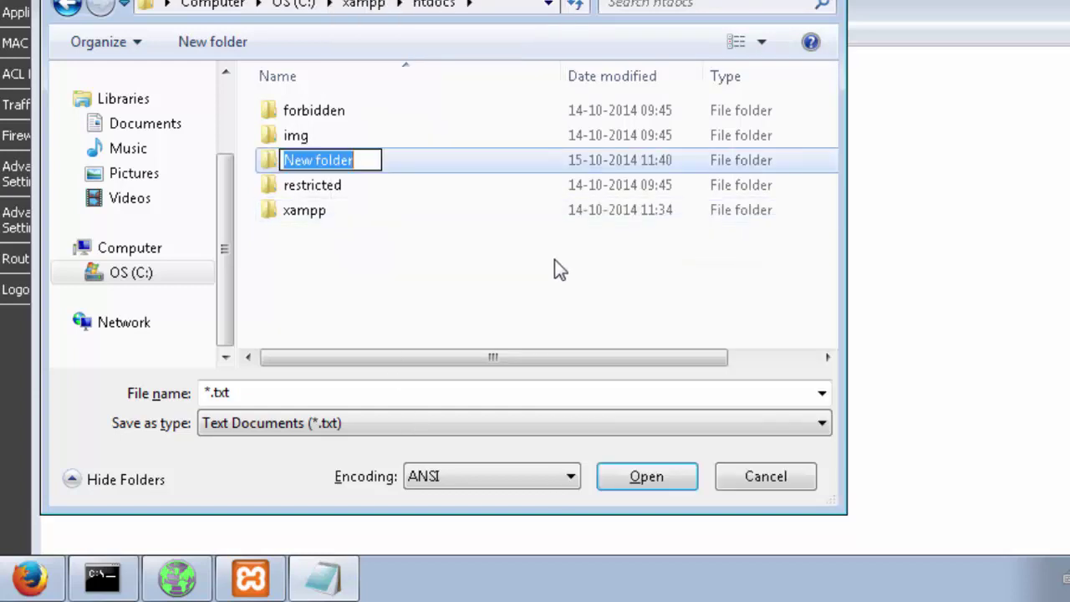
text(Home)
key(Return)
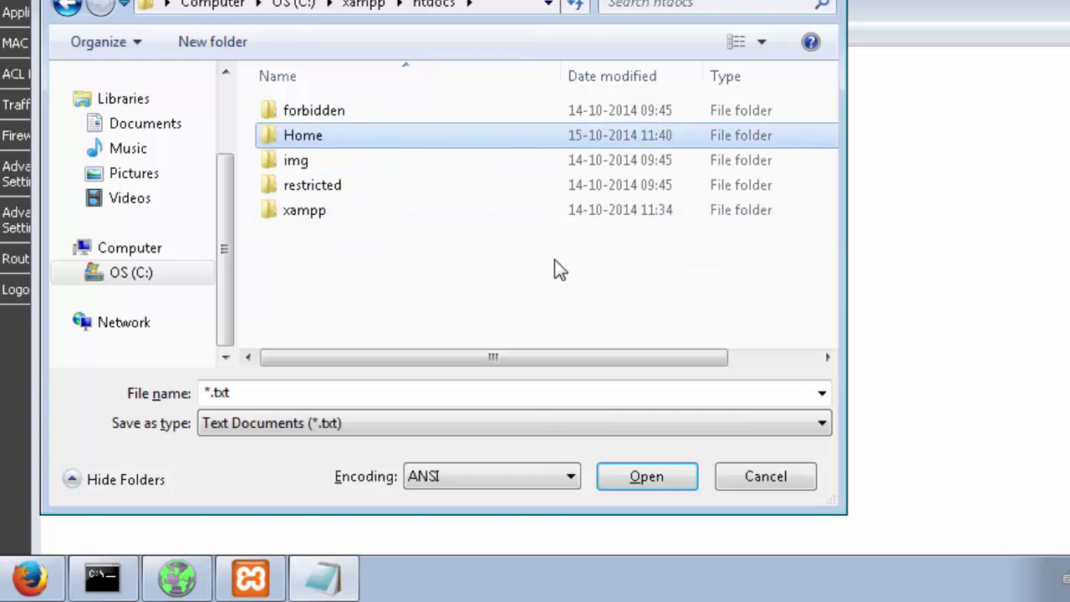
key(F2)
text(home)
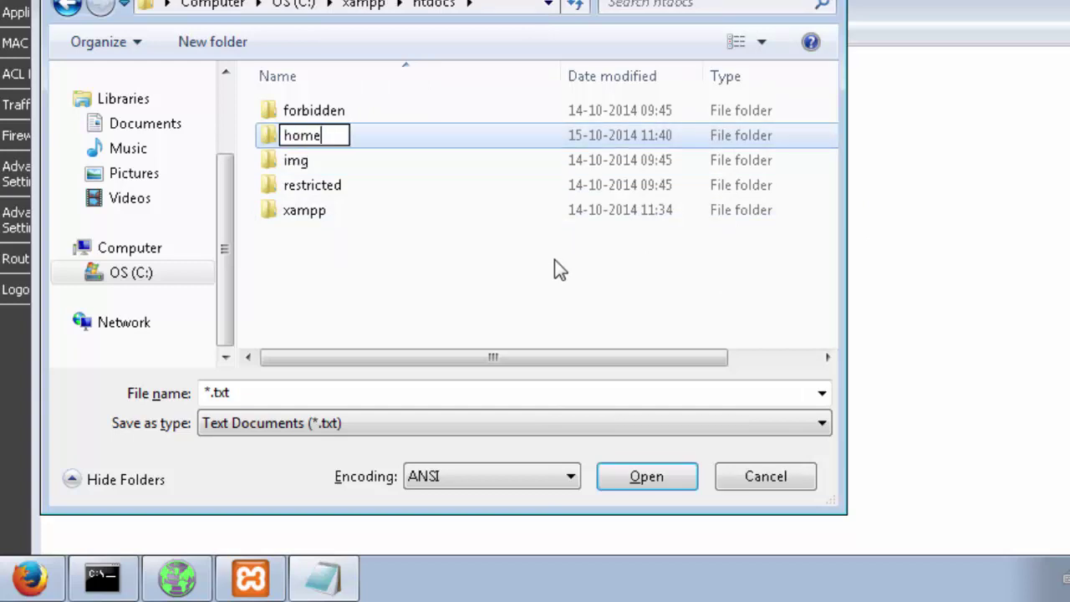
key(Return)
key(Return)
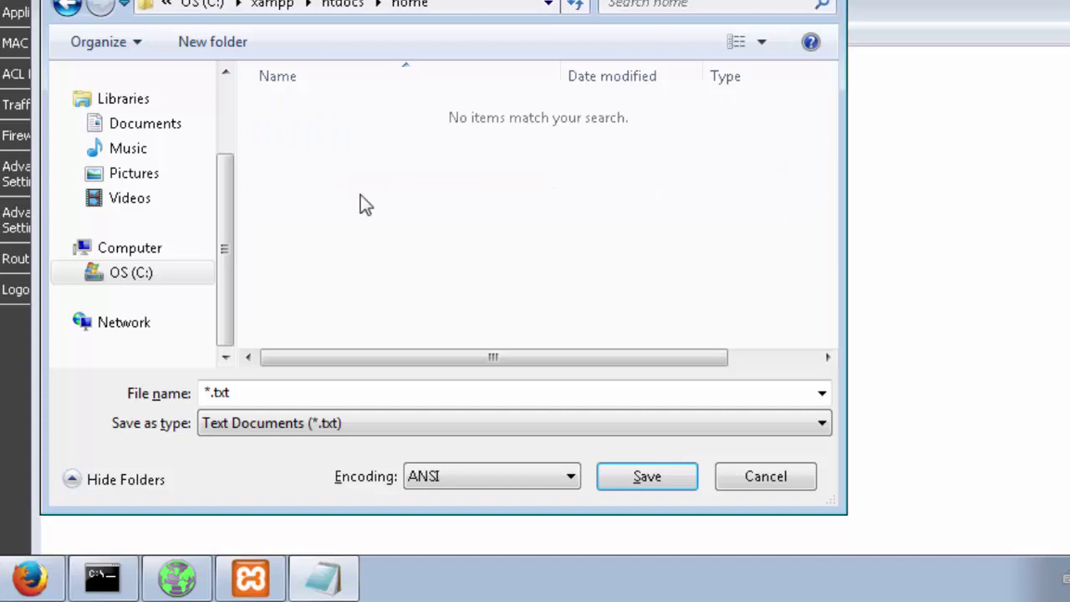
- Save the page as index.html in the home folder with the file type set to All Files
click(412, 425)
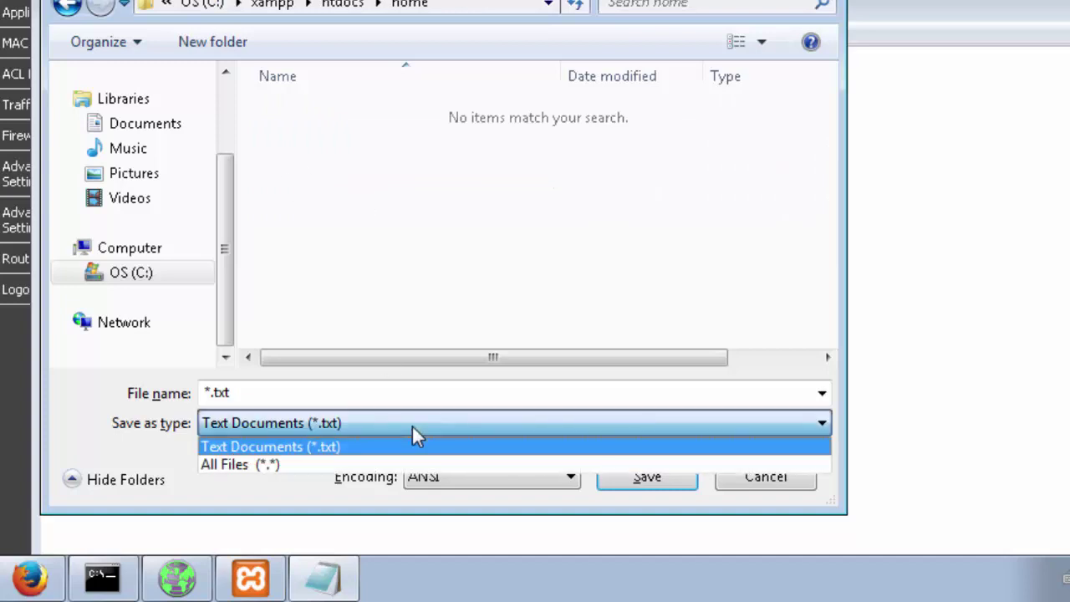
click(385, 464)
click(339, 393)
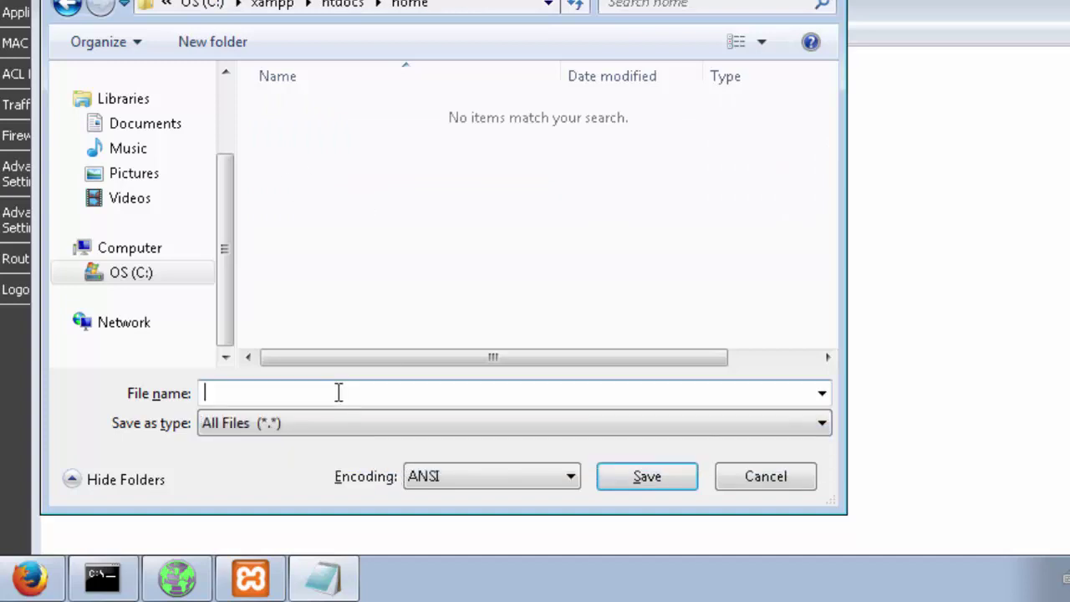
text(index.html)
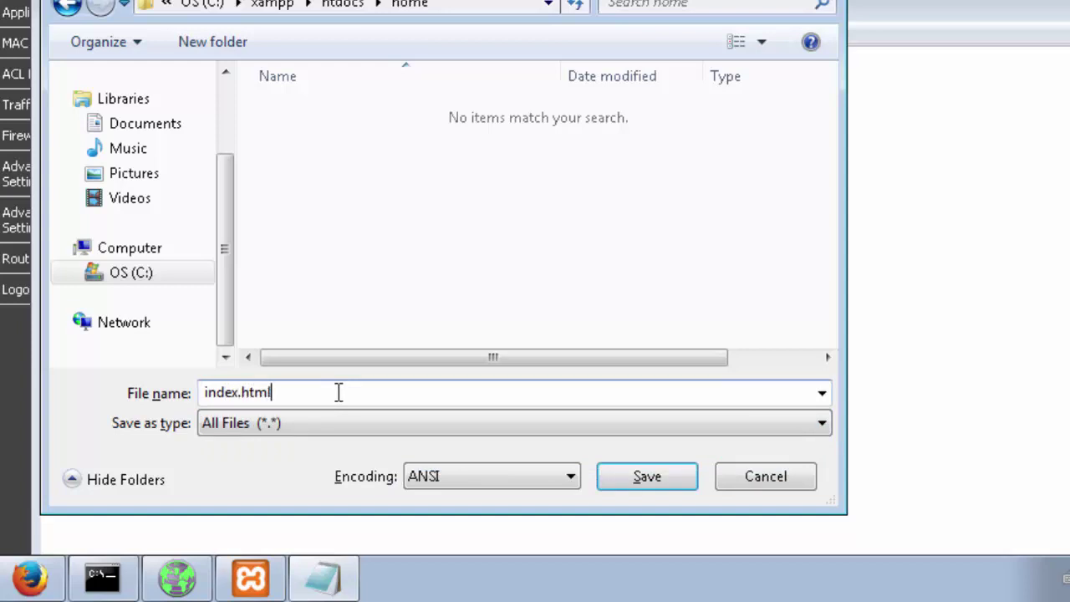
click(650, 485)
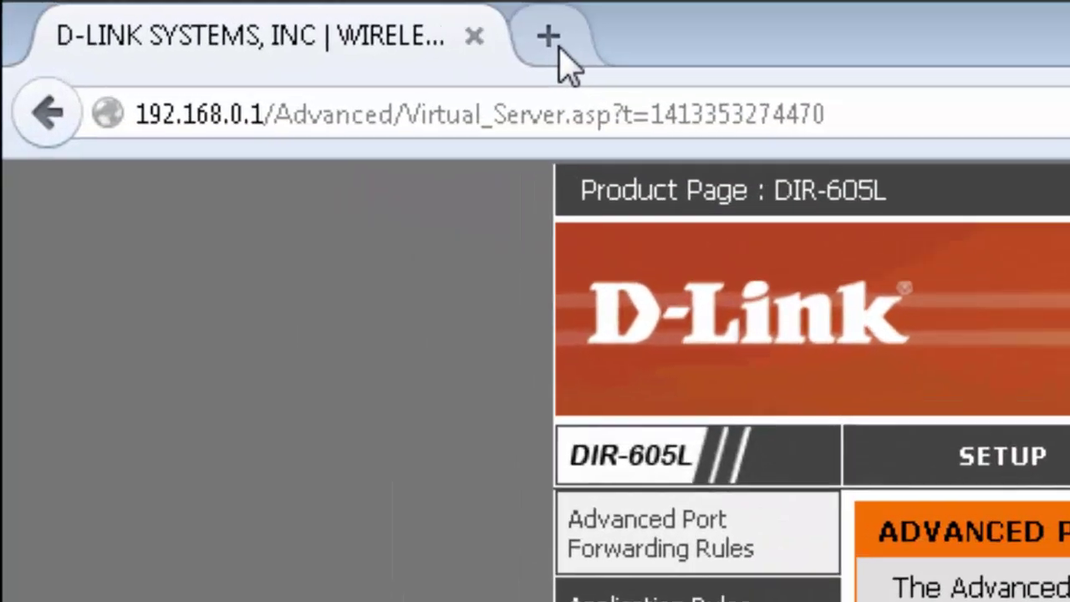
- Switch to Firefox and load duckdns.org in a new browser tab
click(190, 12)
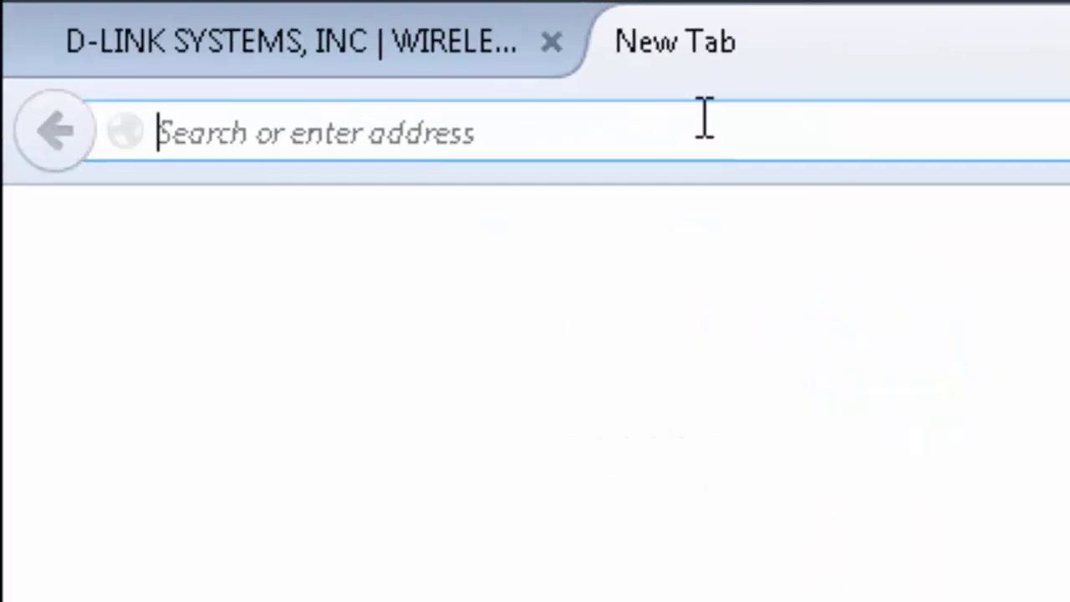
text(duc)
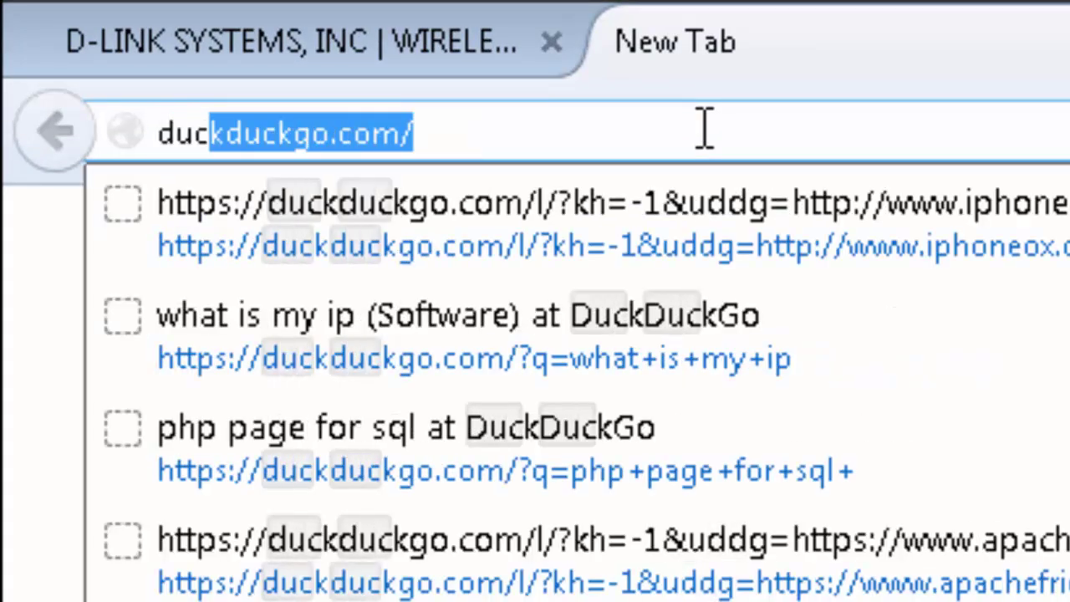
text(kdns.org)
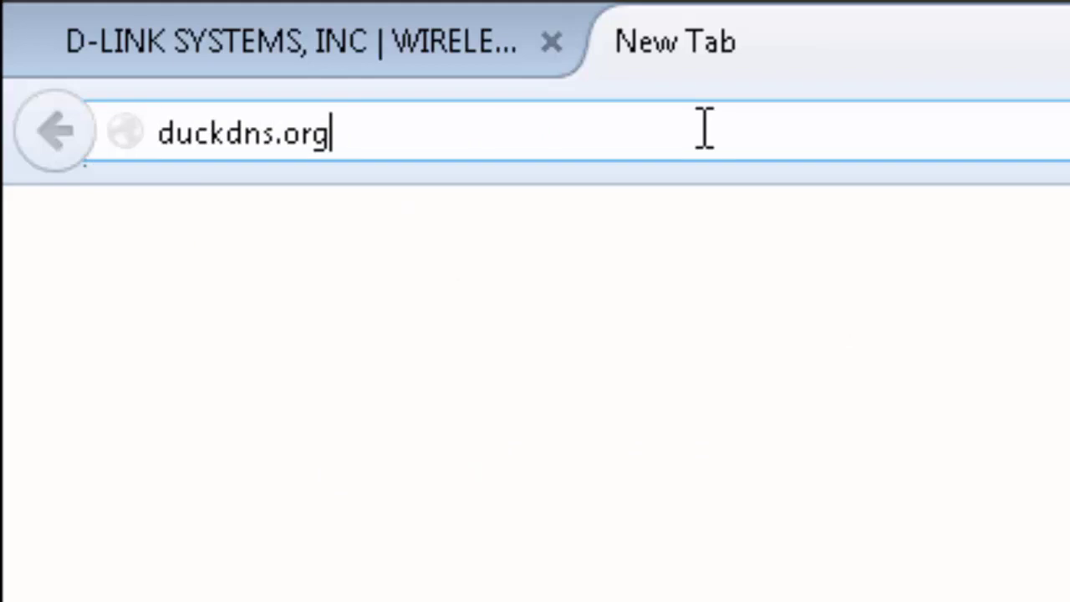
key(Return)
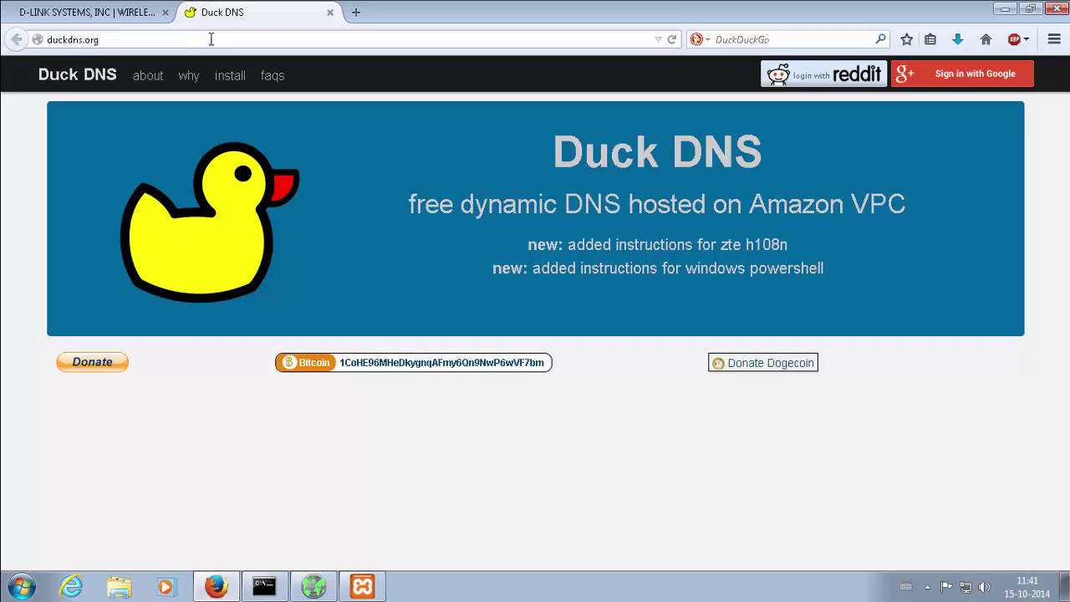
- Open the Duck DNS install instructions for windows-gui and read through the download, configuration and checking steps
click(226, 74)
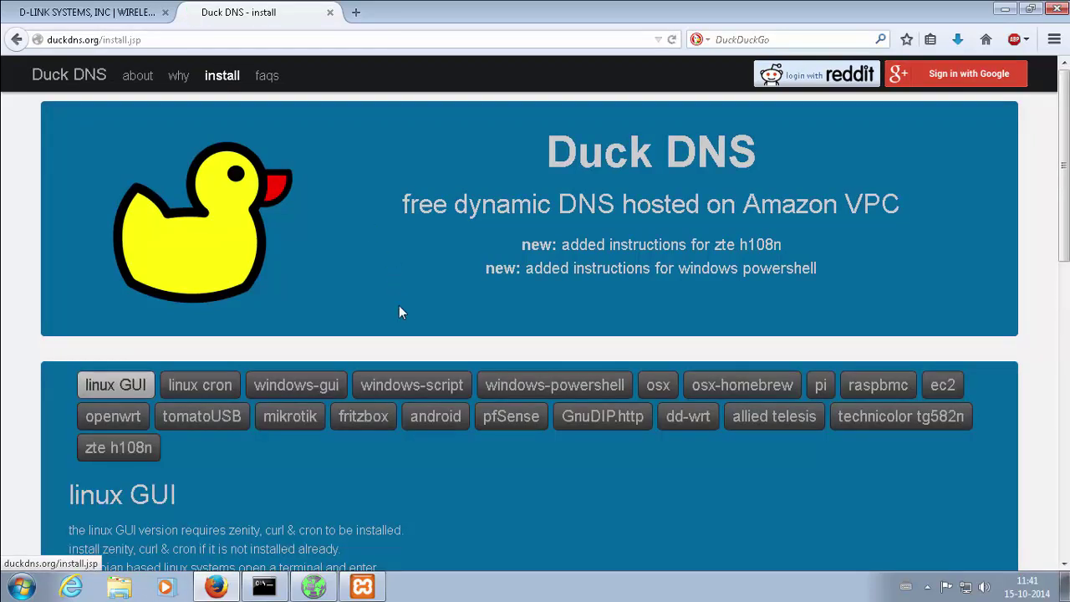
click(316, 385)
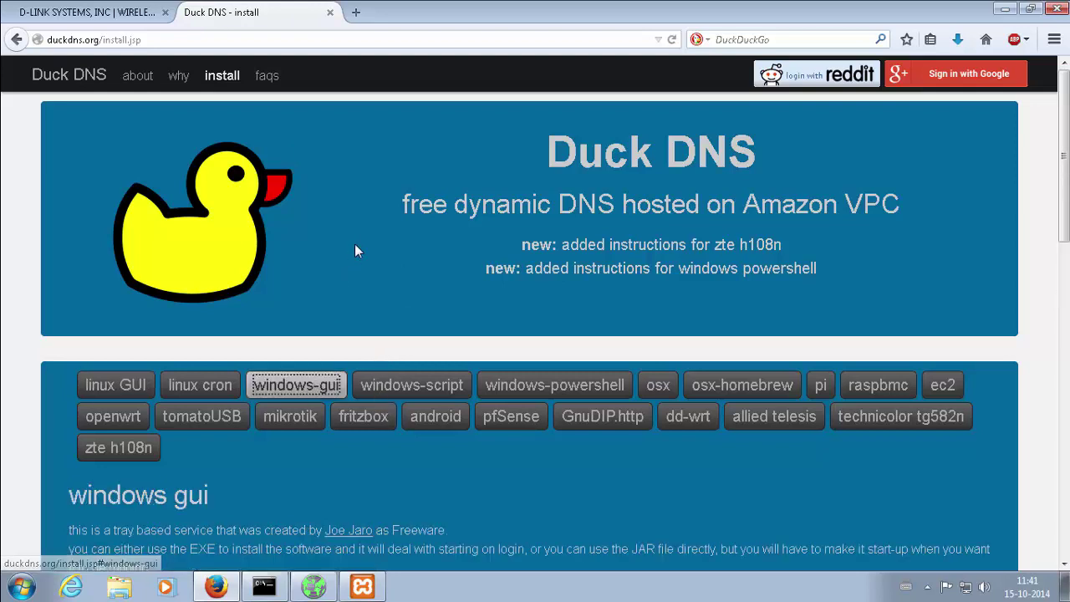
scroll(354, 246, down, 6)
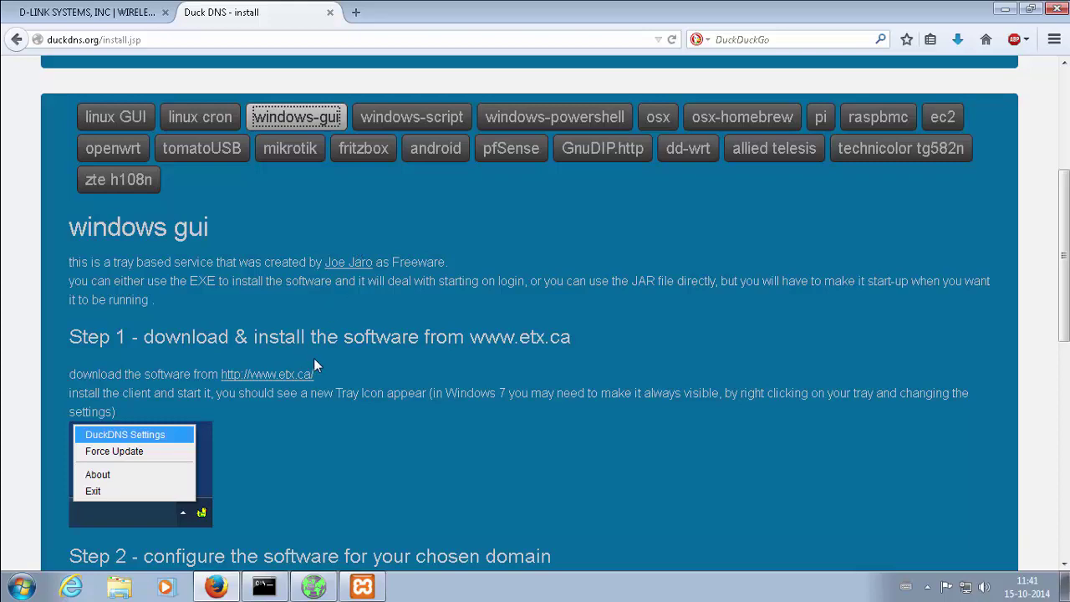
scroll(315, 365, down, 6)
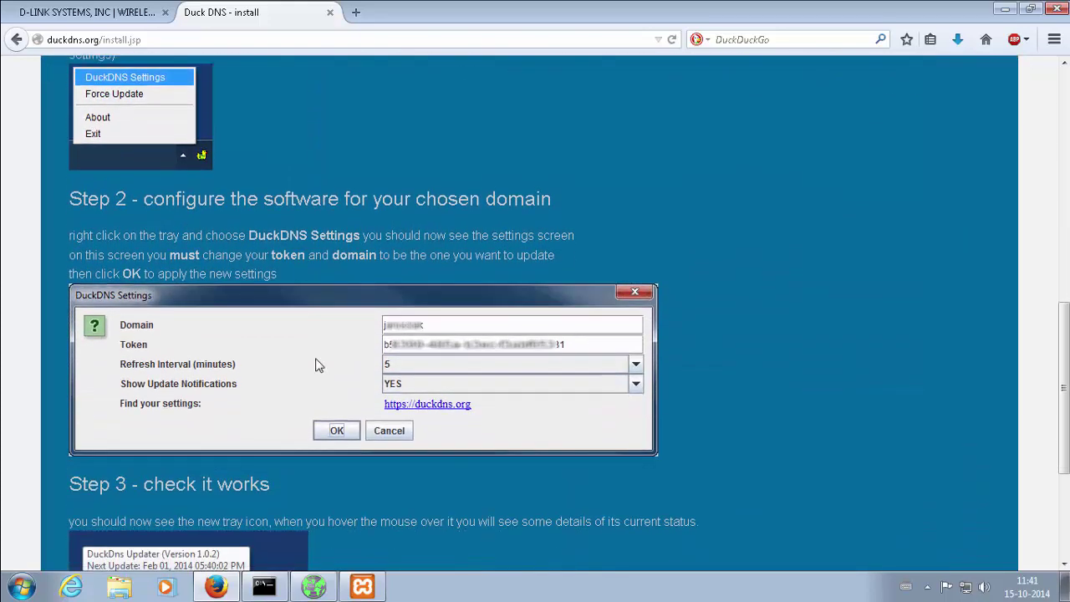
scroll(341, 449, down, 4)
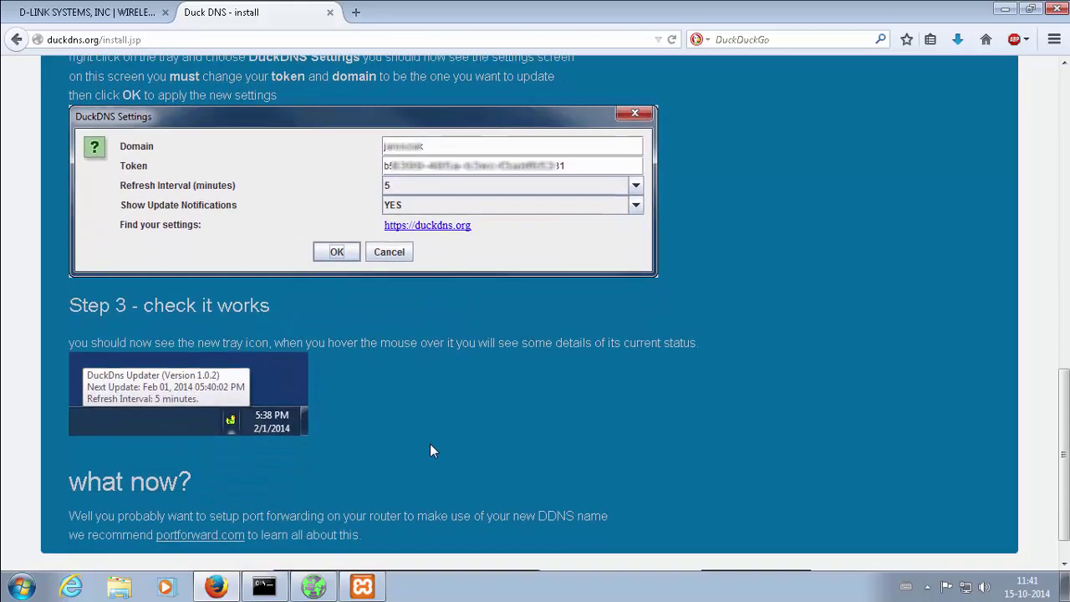
scroll(466, 497, up, 4)
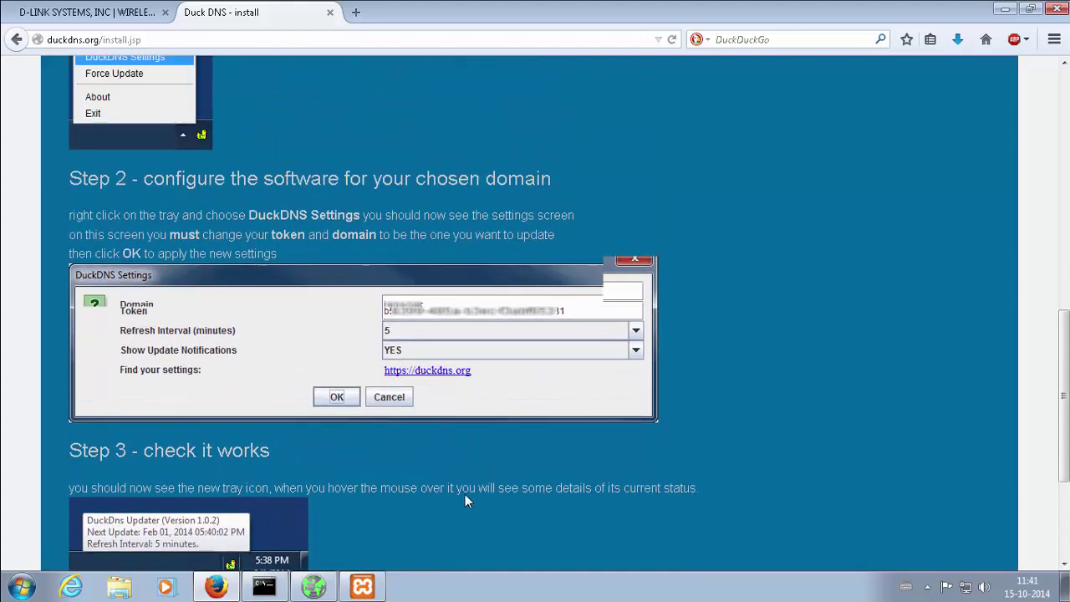
scroll(465, 494, down, 6)
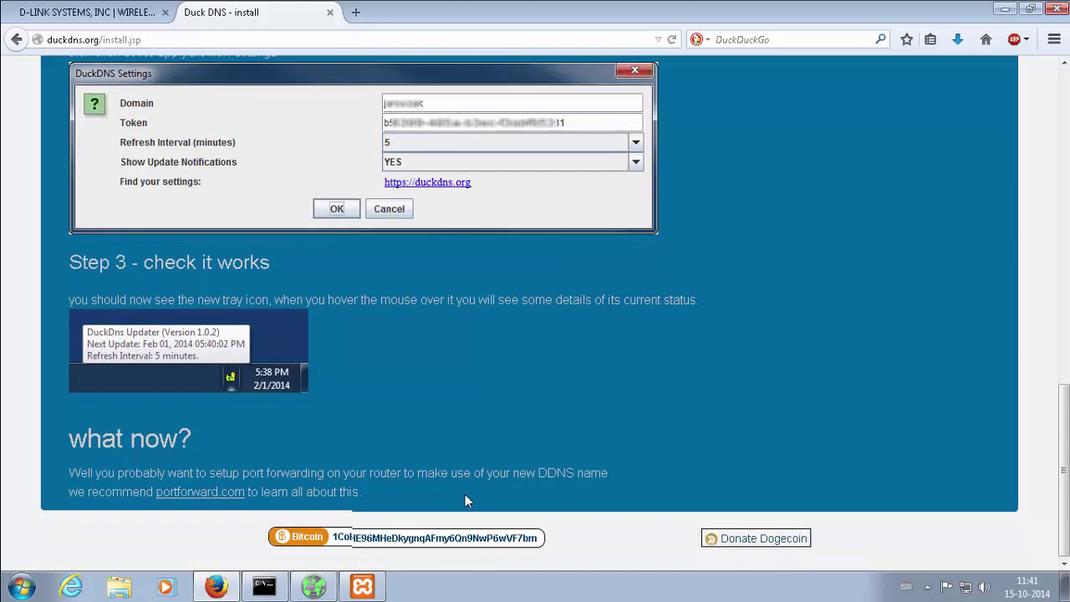
scroll(465, 494, up, 3)
scroll(465, 494, up, 11)
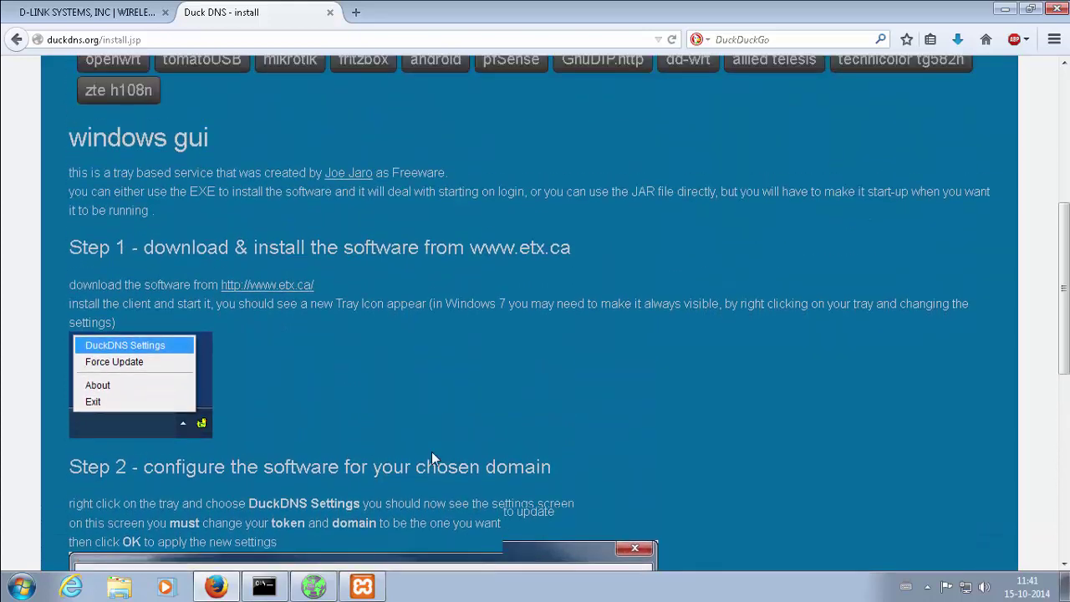
- Follow the etx.ca link and request the Windows ZIP installer DuckDnsUpdater-Installer.zip, choosing DownThemAll! to handle the download
click(287, 376)
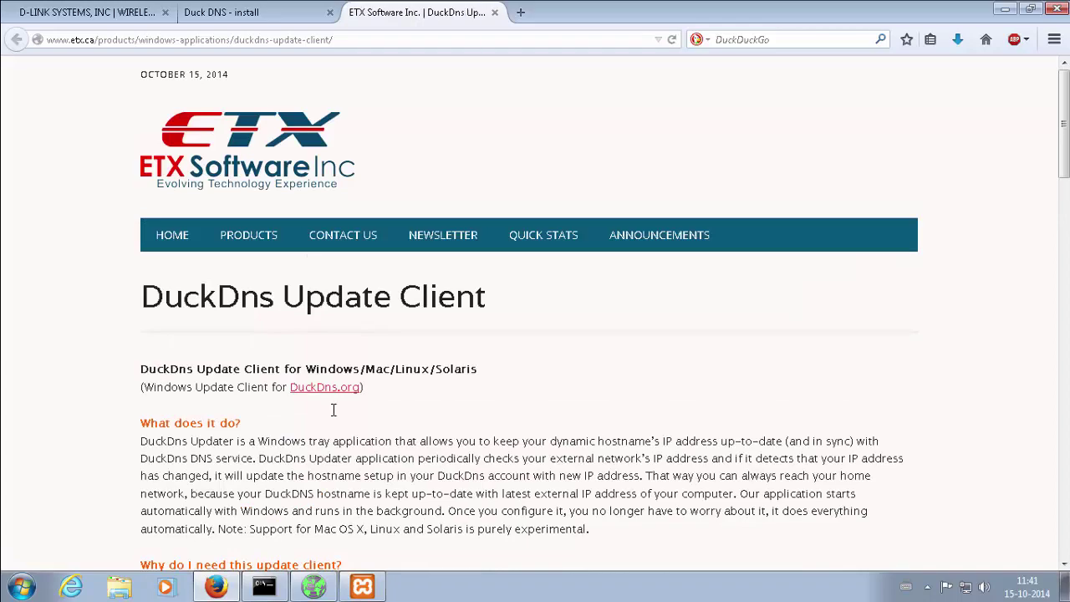
scroll(334, 413, down, 2)
scroll(334, 418, up, 1)
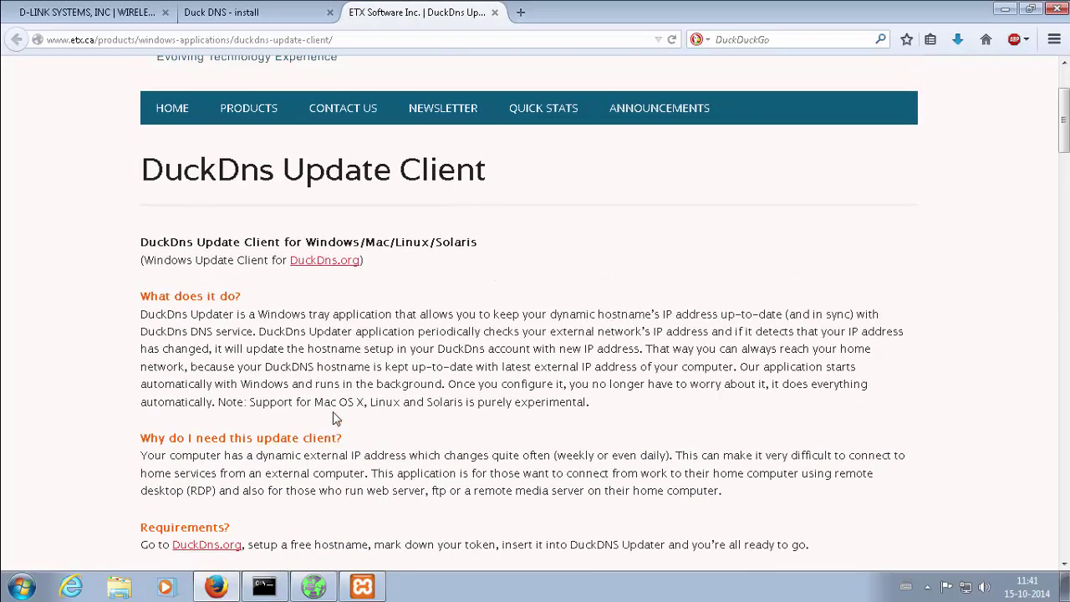
scroll(334, 418, down, 2)
scroll(334, 418, down, 2)
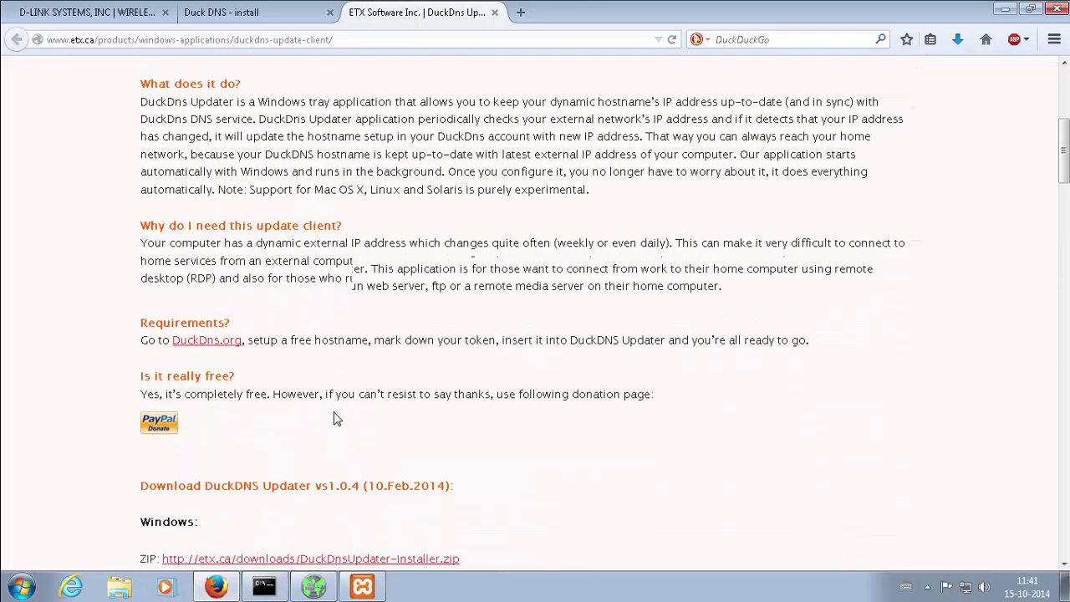
scroll(334, 418, down, 1)
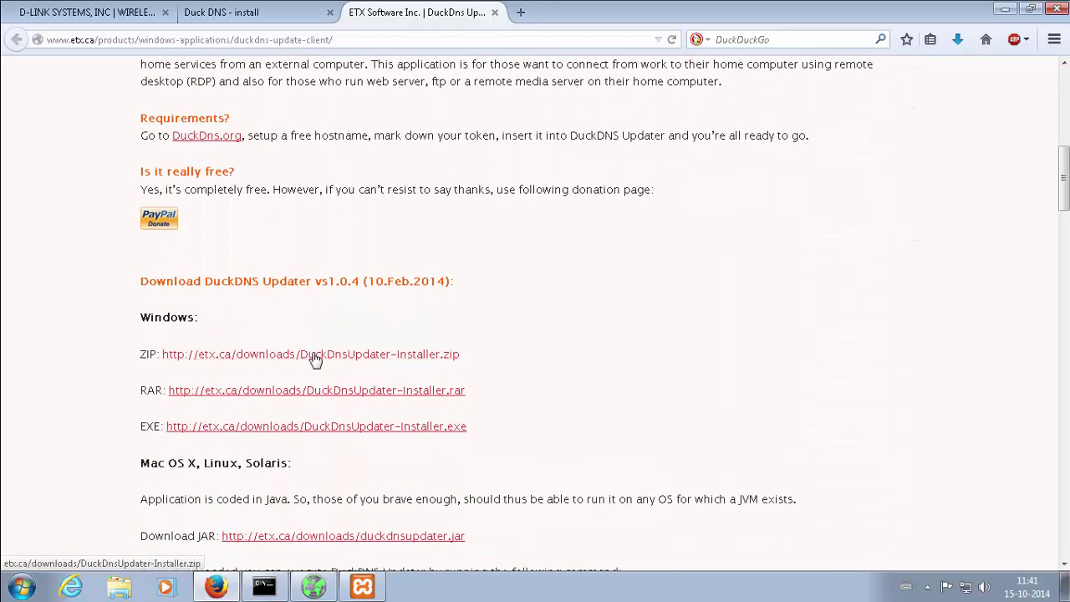
click(314, 356)
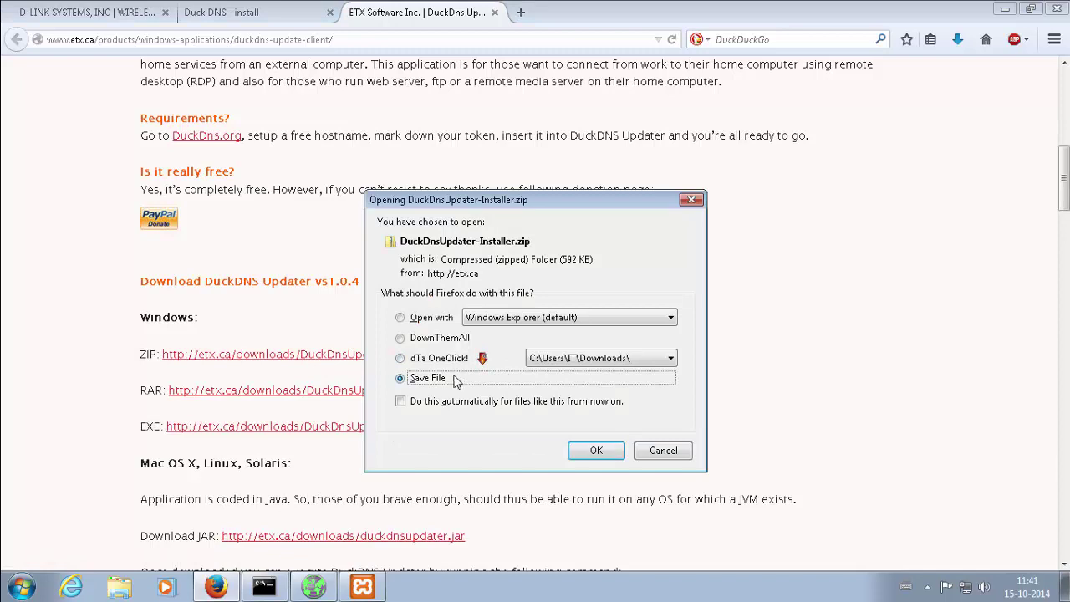
click(443, 339)
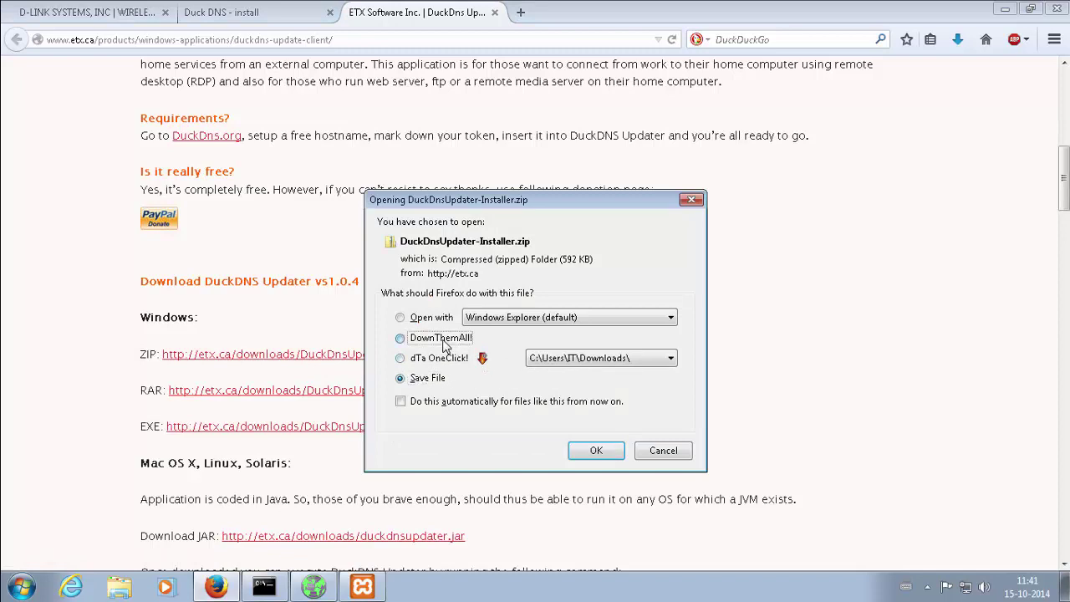
click(613, 452)
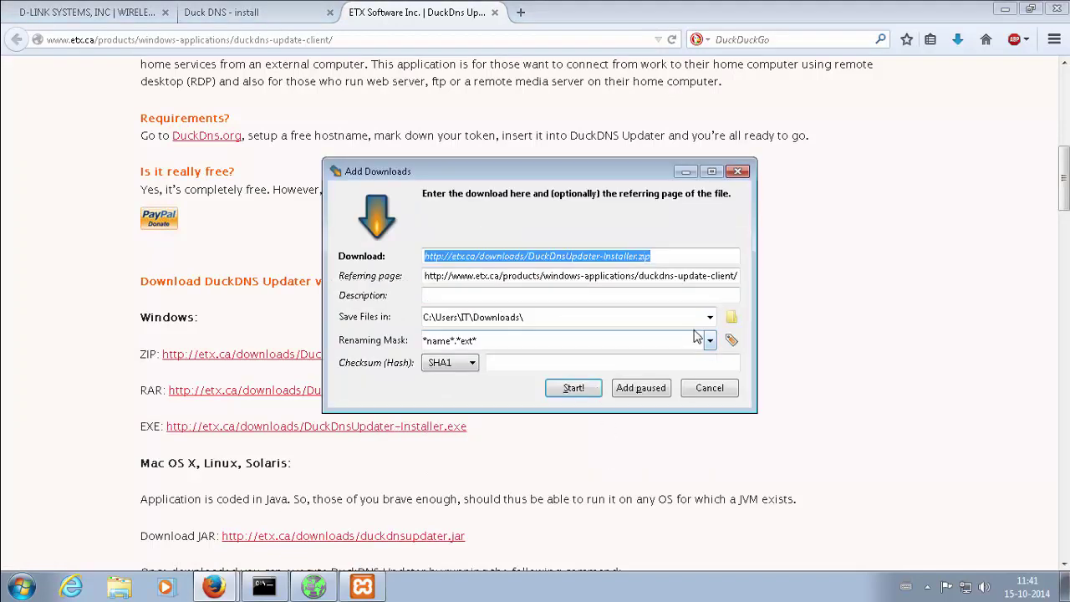
- Set the download's destination folder to Desktop, start the download, and close the download manager once it completes
click(733, 321)
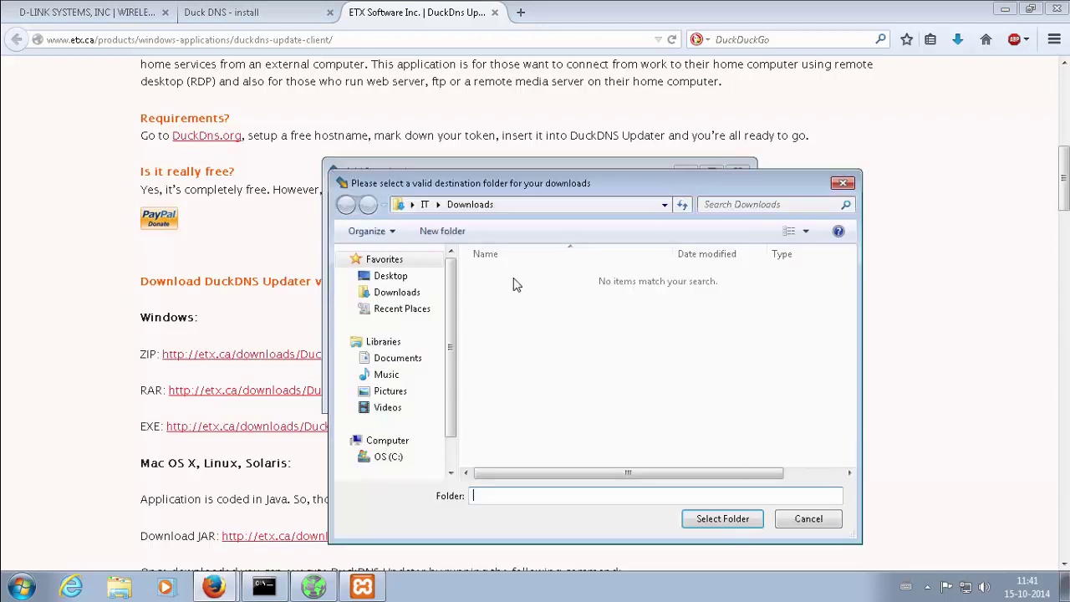
click(397, 277)
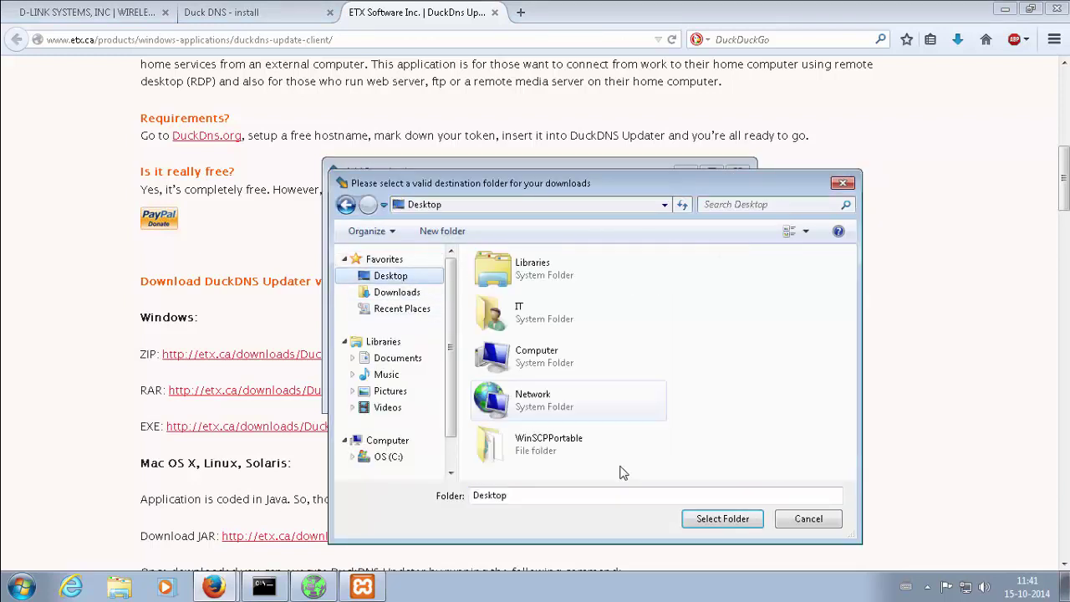
click(722, 520)
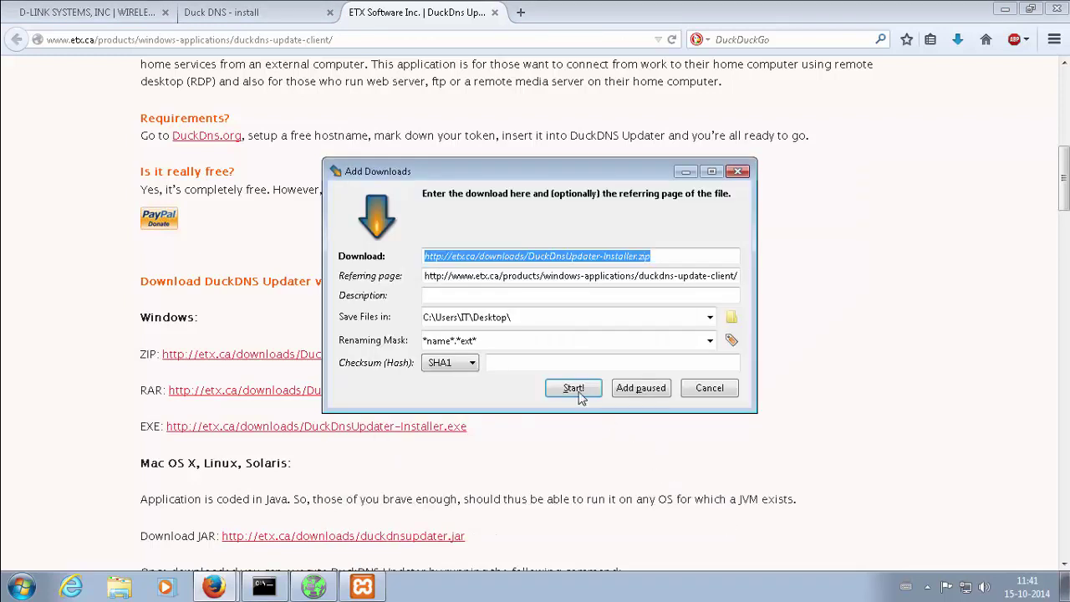
click(575, 390)
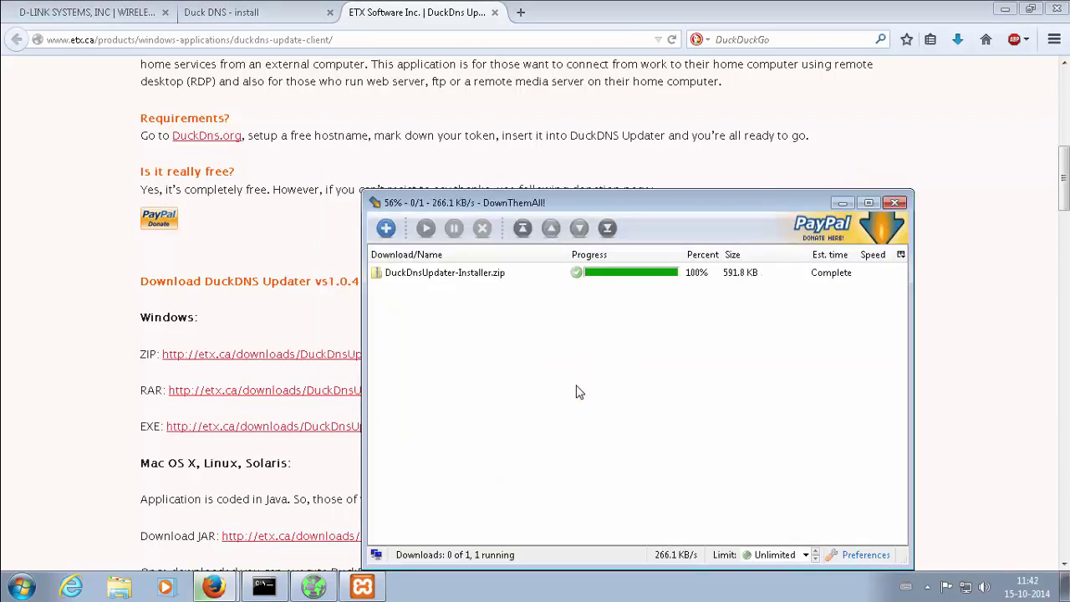
click(894, 205)
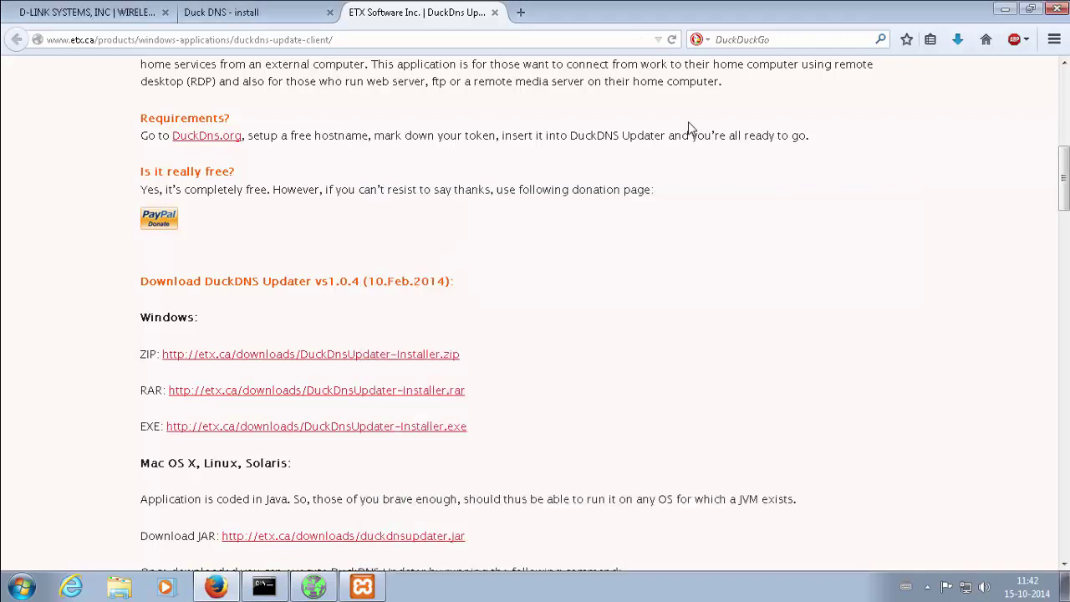
- Close the ETX Software tab and minimize the browser to get to the desktop
click(495, 13)
click(1005, 10)
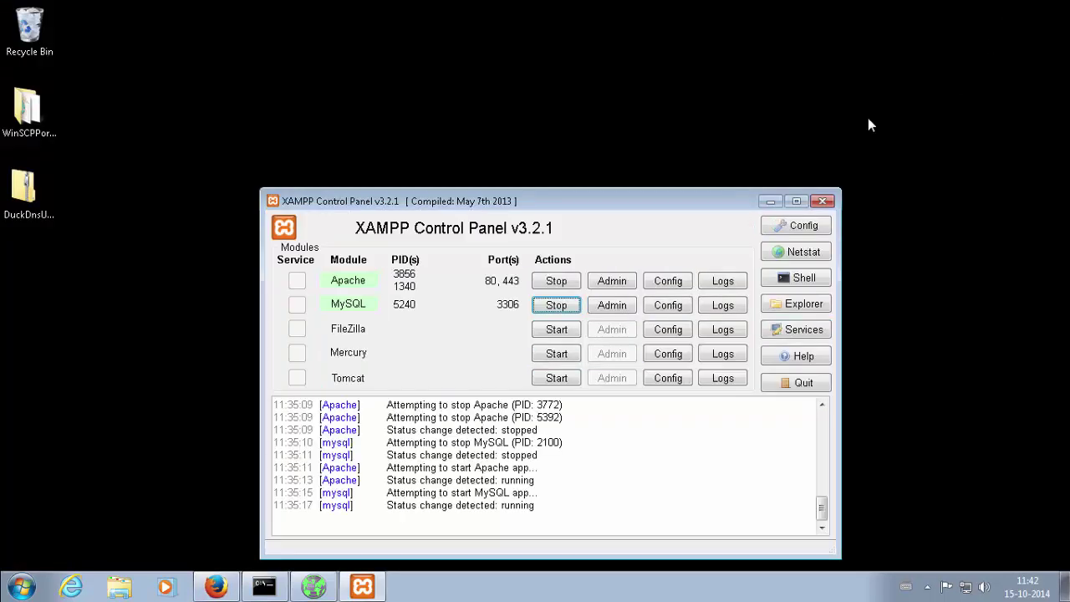
click(130, 228)
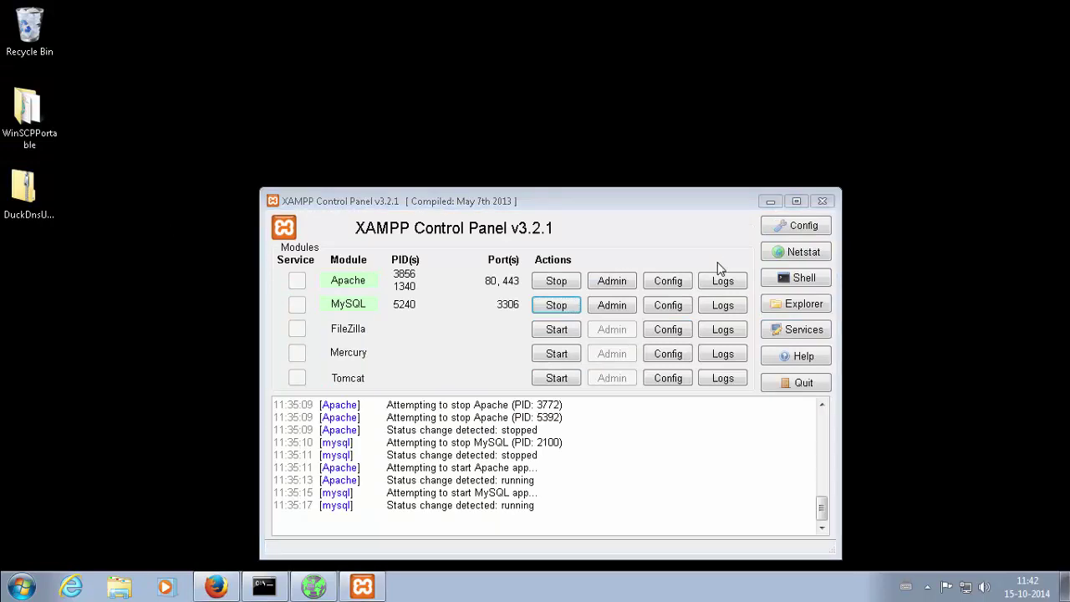
- Minimize the XAMPP Control Panel and extract DuckDnsUpdater-Installer.zip to its own folder on the desktop
click(770, 202)
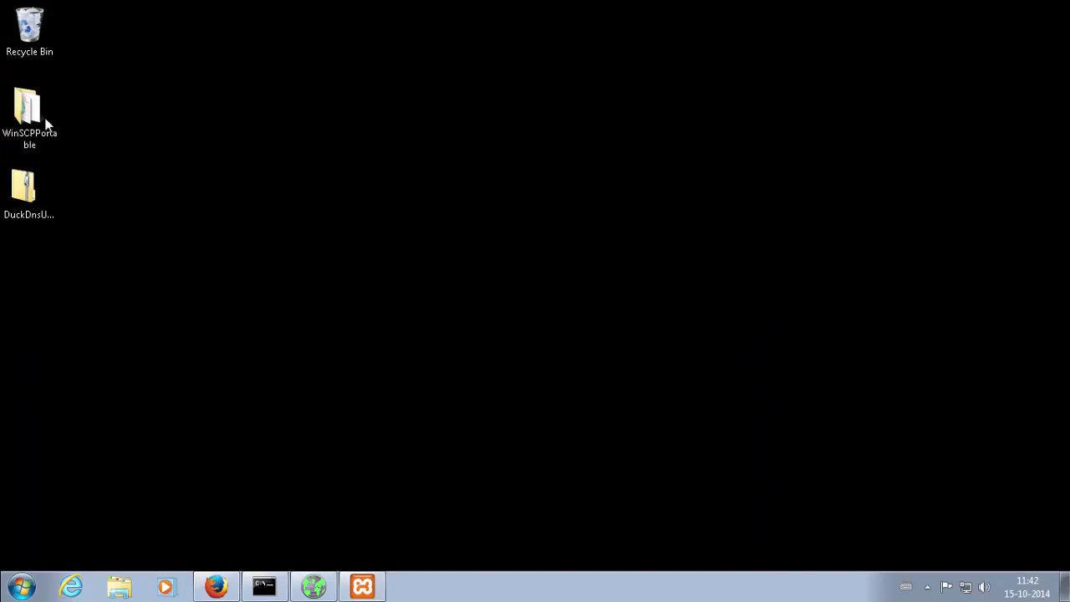
right_click(28, 205)
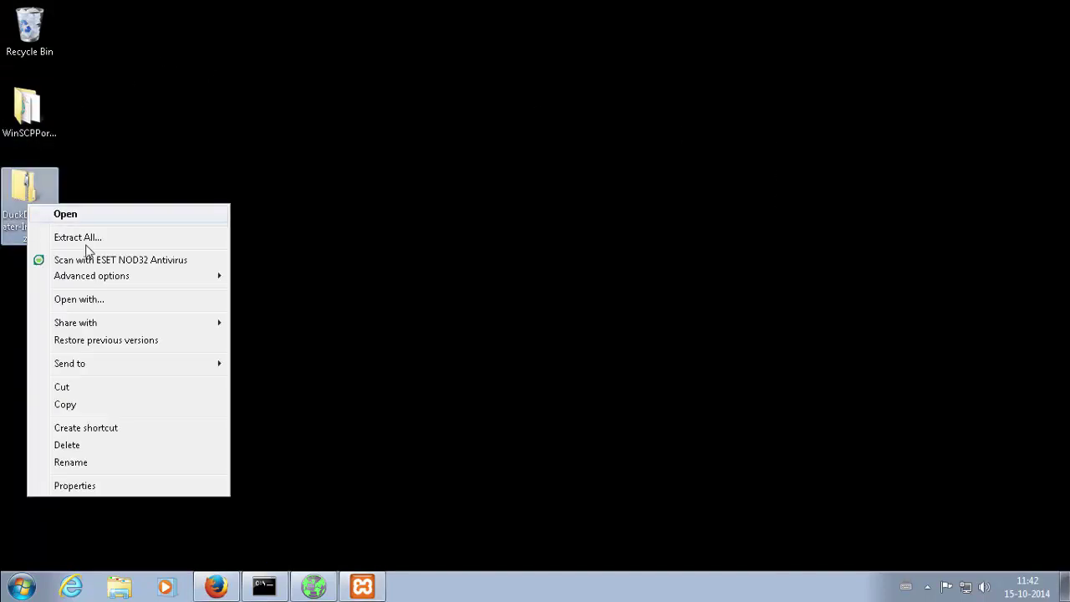
click(115, 241)
click(690, 444)
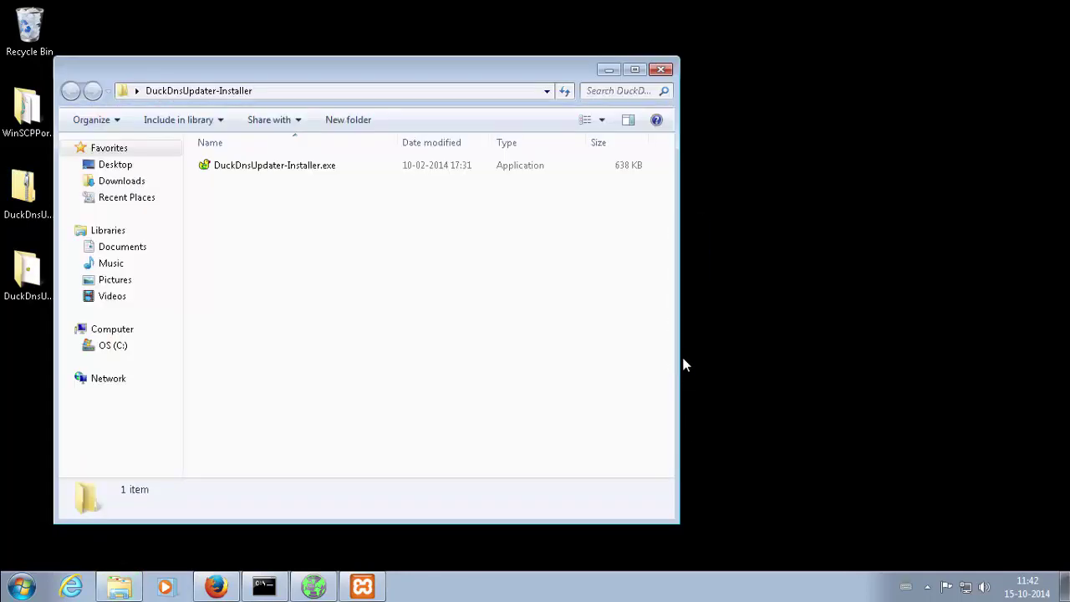
- Run DuckDnsUpdater-Installer.exe with administrator permission and accept the default destination C:\Program Files\DuckDNSUpdater and Start Menu folder
double_click(297, 168)
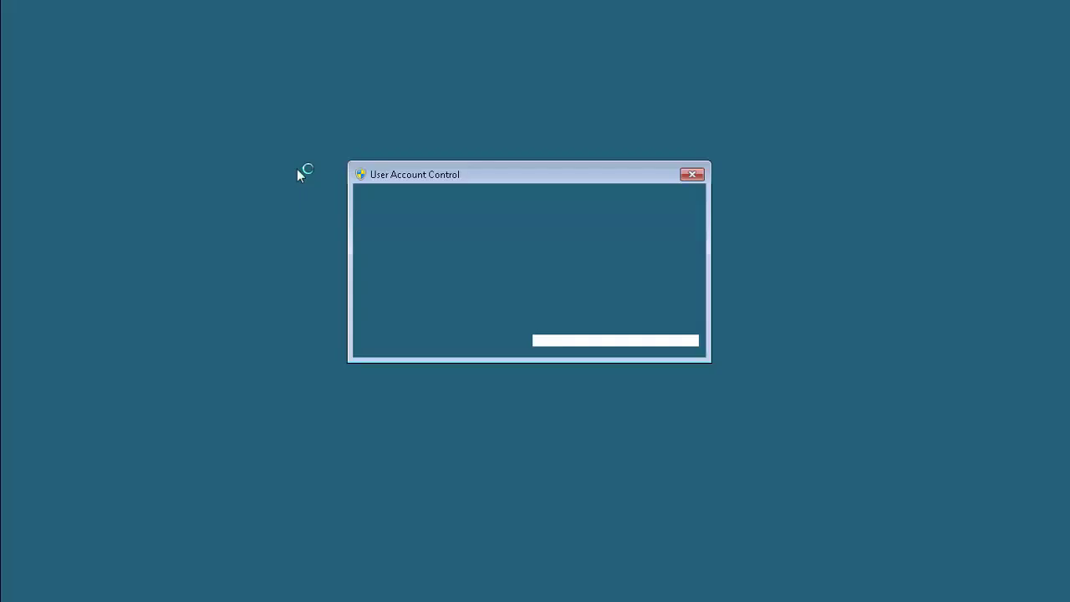
click(611, 315)
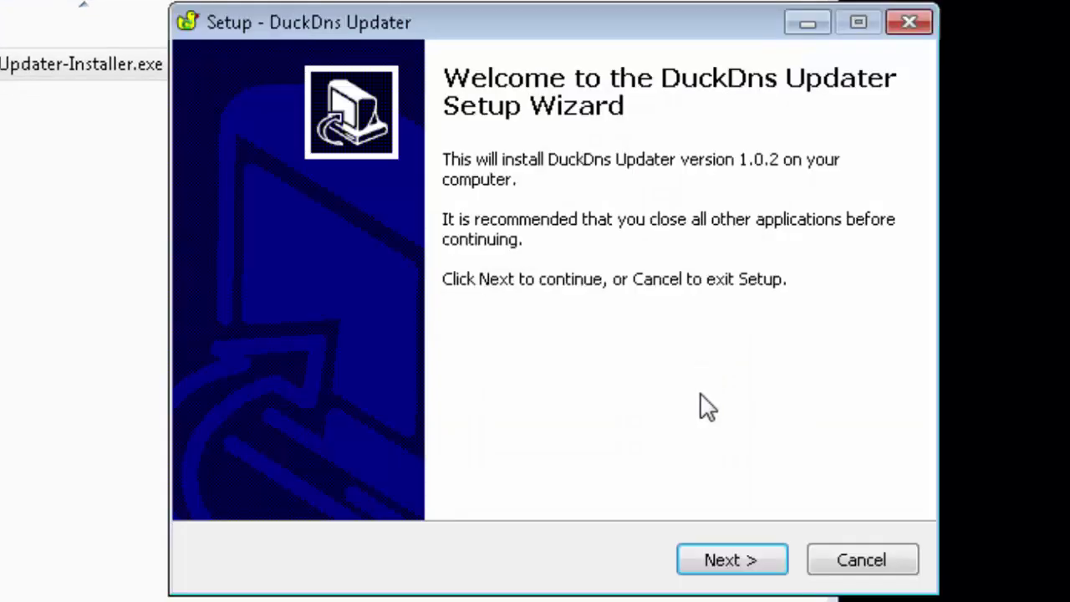
click(770, 561)
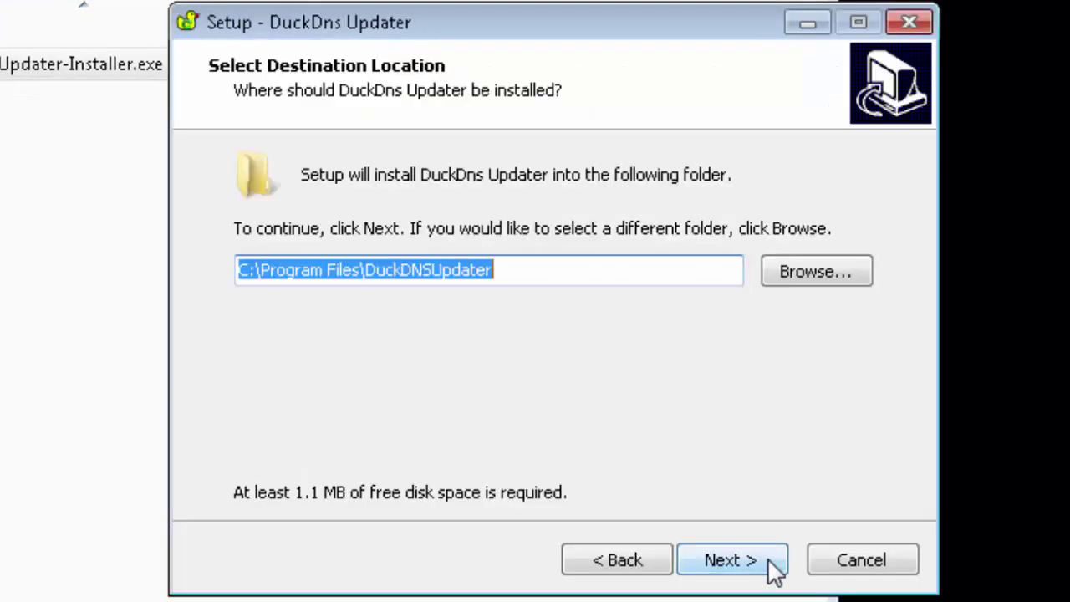
click(770, 561)
click(771, 562)
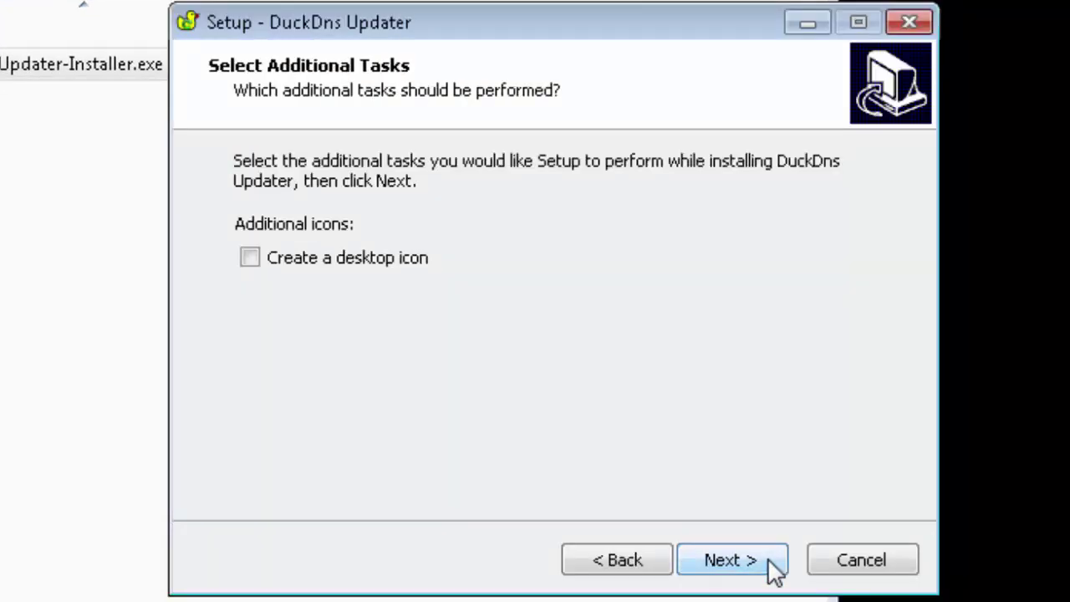
- Install DuckDns Updater with a desktop icon, finish the setup wizard, and close the installer folder
click(405, 256)
click(746, 561)
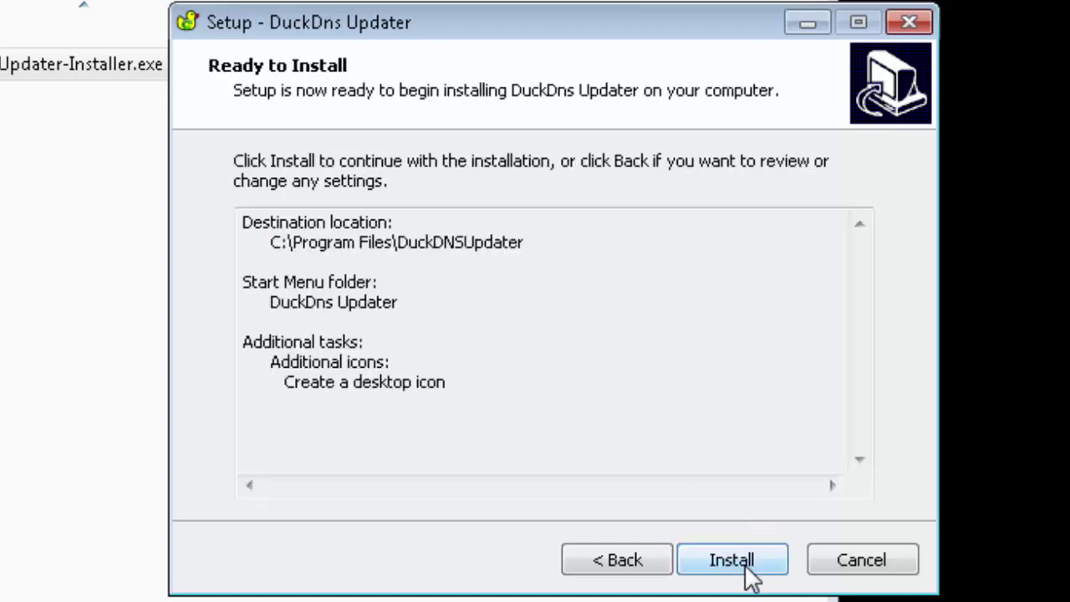
click(733, 560)
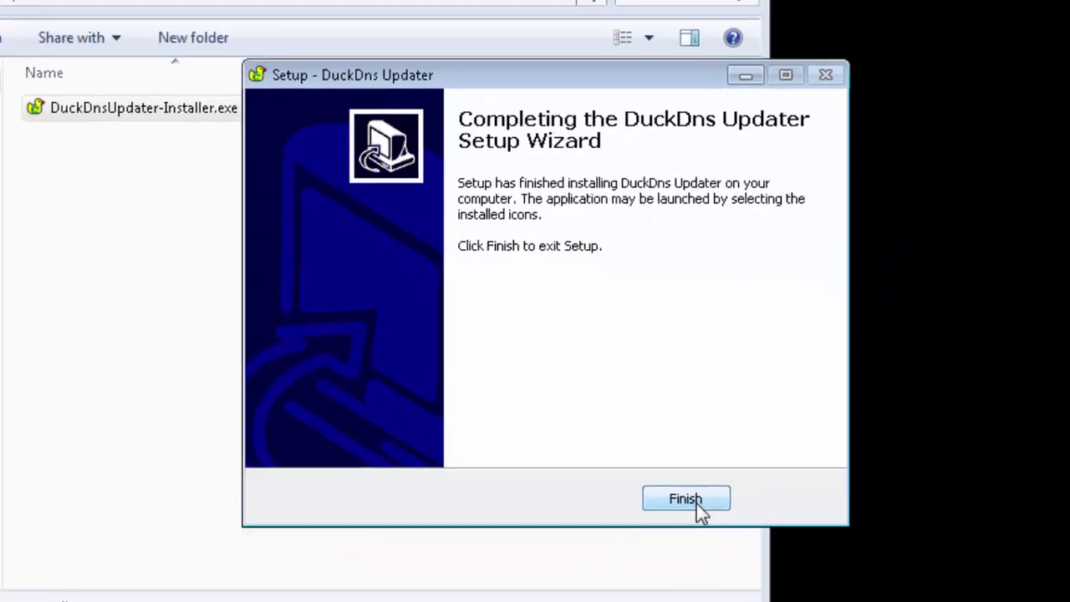
click(732, 560)
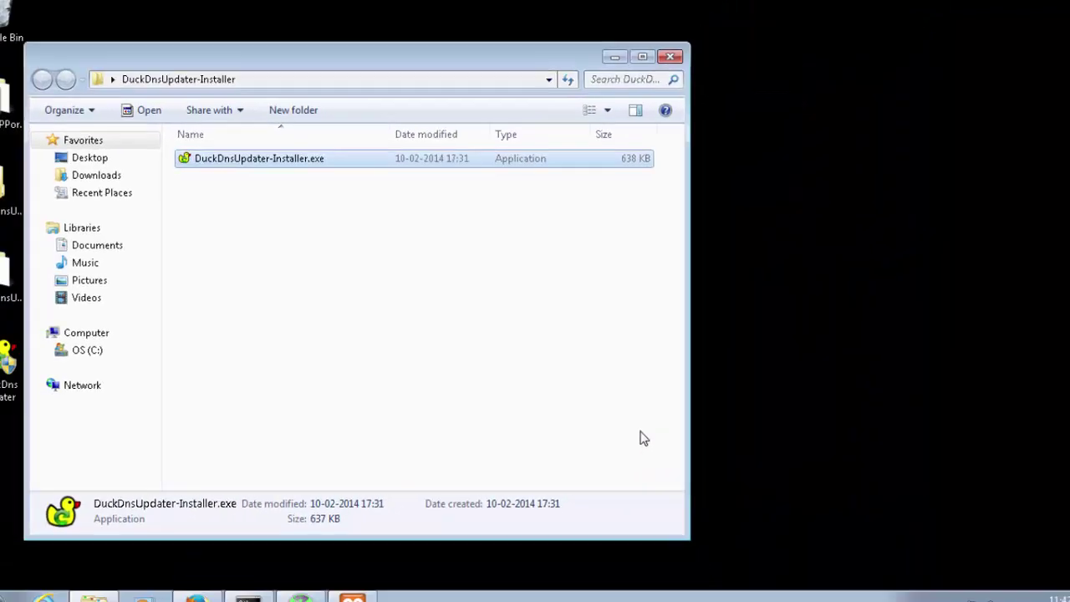
click(669, 58)
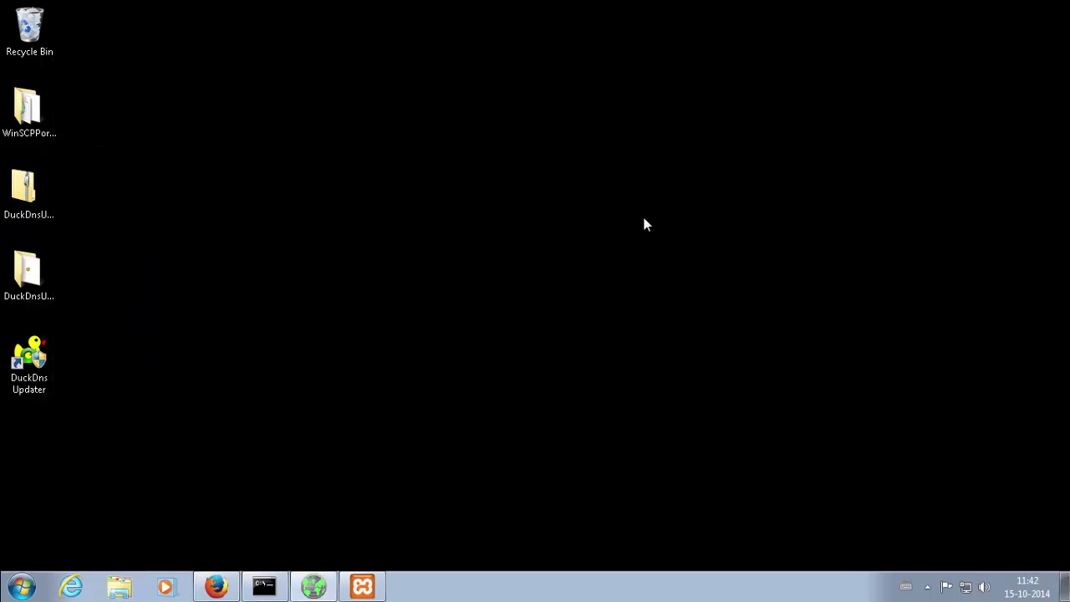
- Launch DuckDns Updater from its desktop shortcut, allow it to run, and dismiss its notification
click(927, 587)
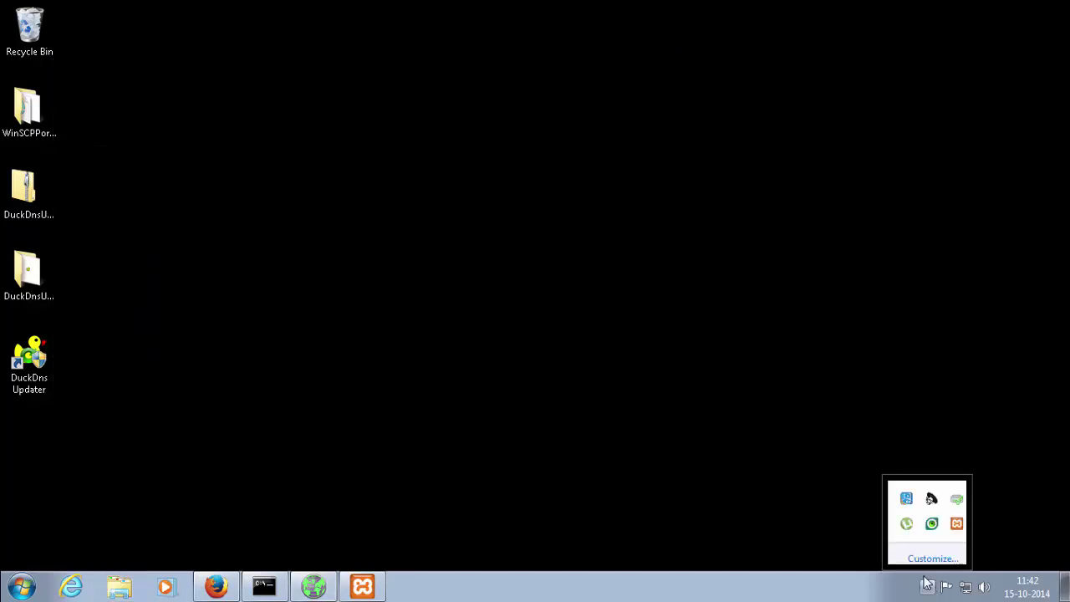
click(185, 390)
double_click(45, 358)
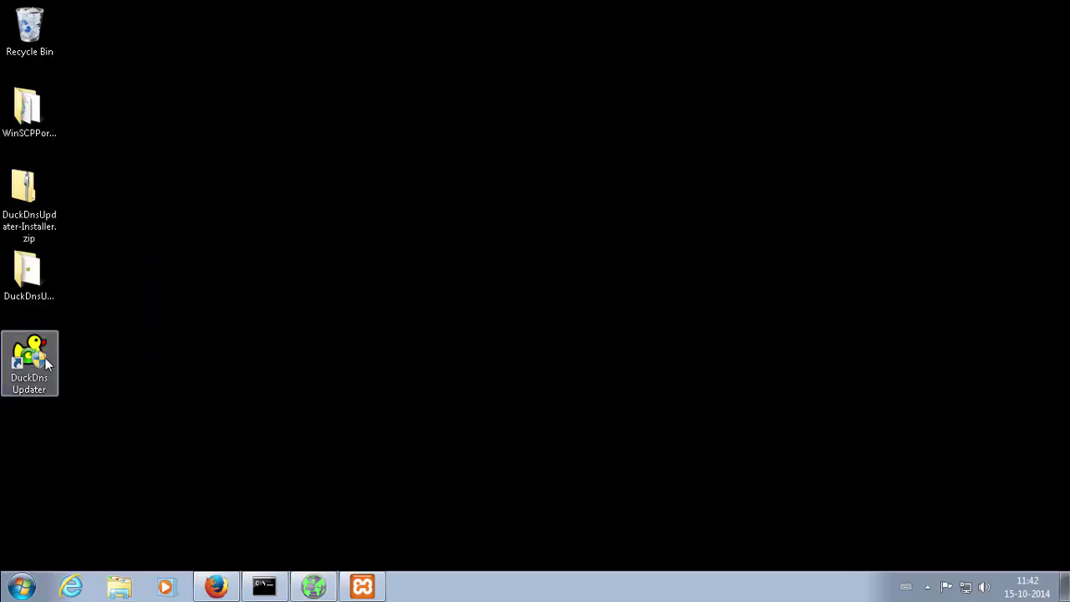
click(623, 331)
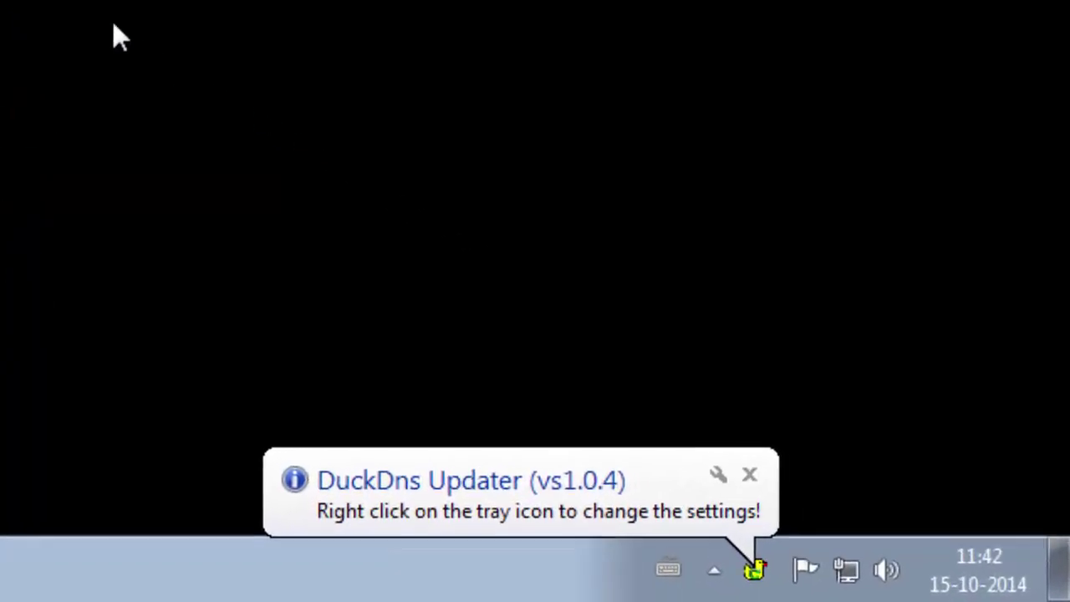
click(381, 485)
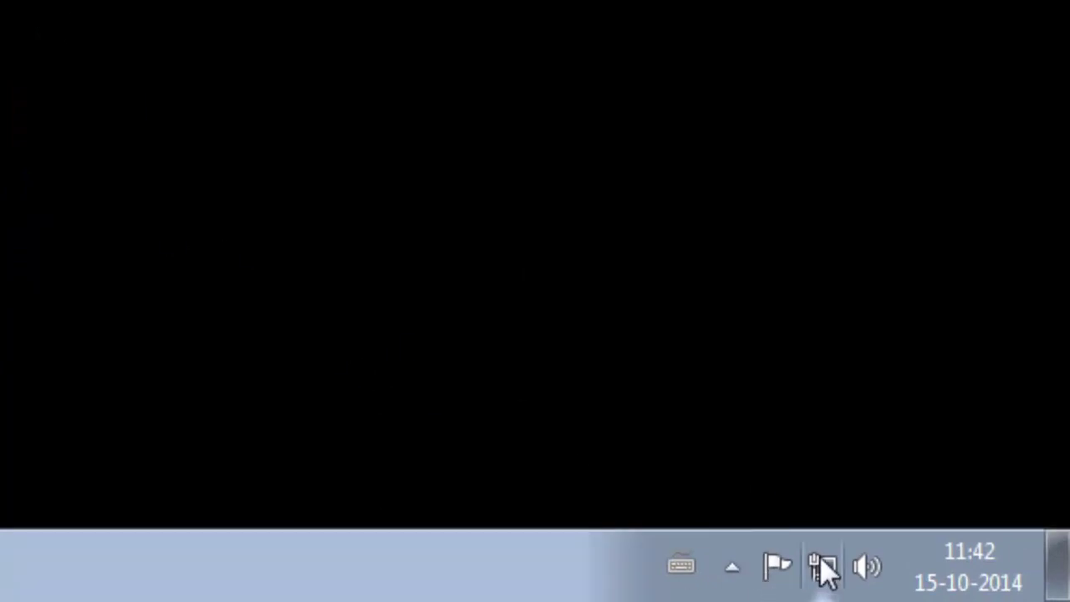
- Open DuckDNS Settings from the updater running in the system tray
click(727, 565)
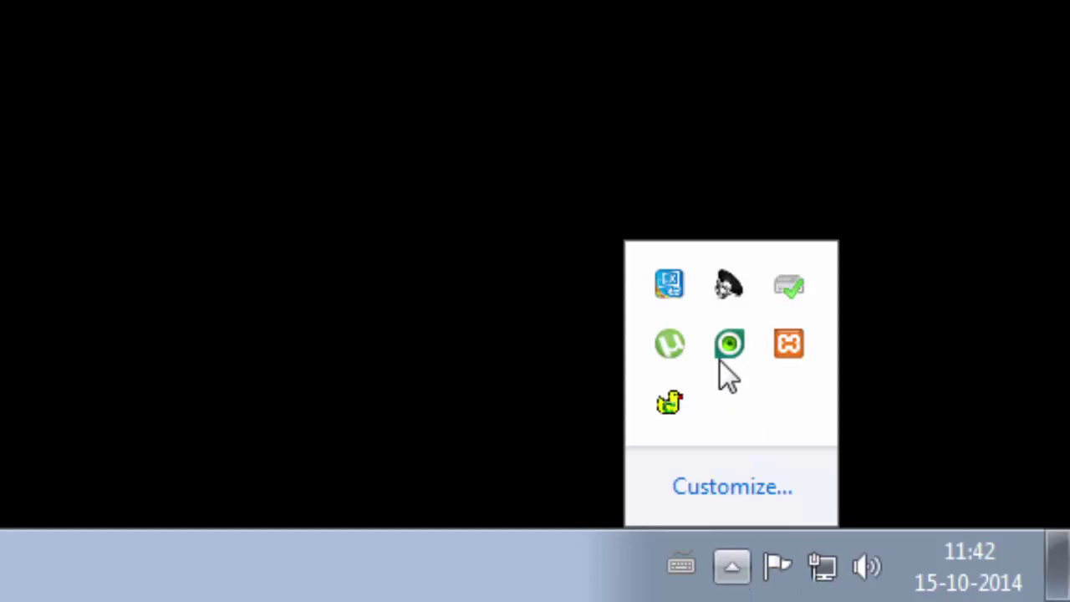
right_click(670, 404)
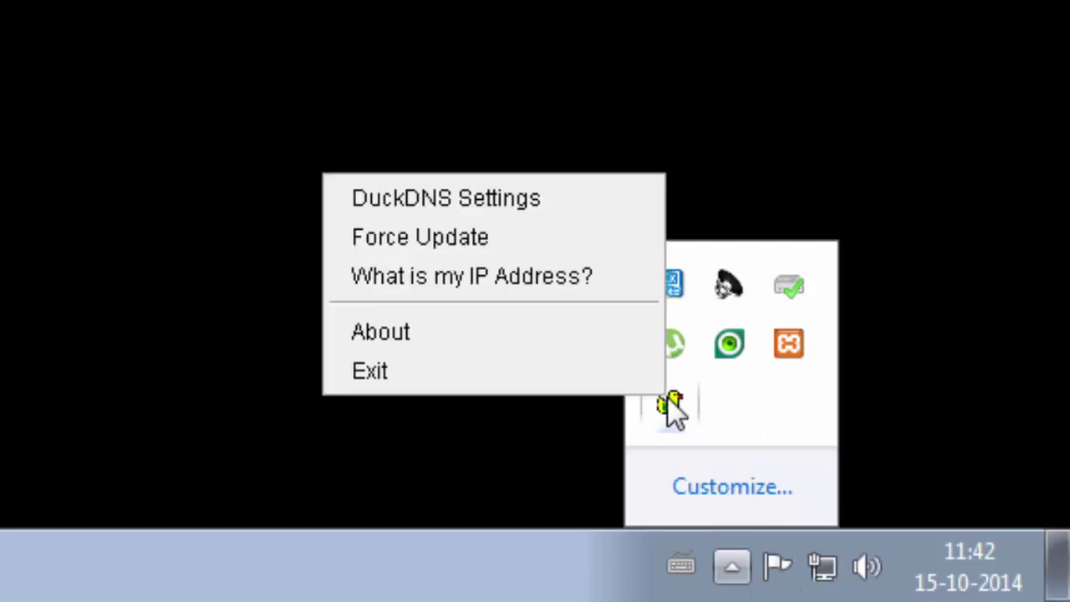
click(537, 199)
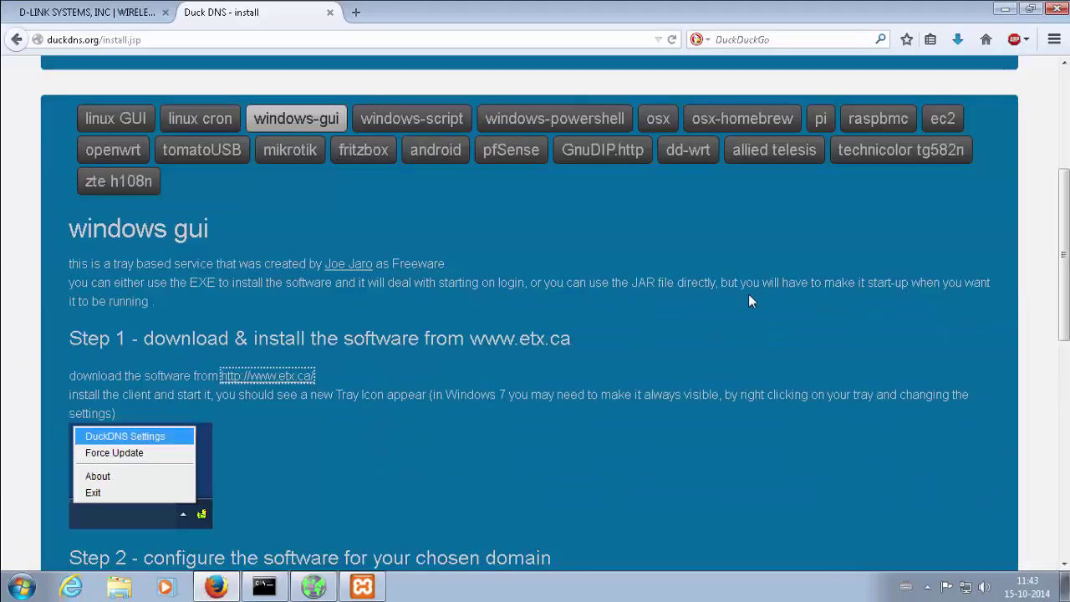
- Sign in to the Duck DNS website with Google and grant Duckdns.org access to the account's email address
scroll(748, 301, up, 5)
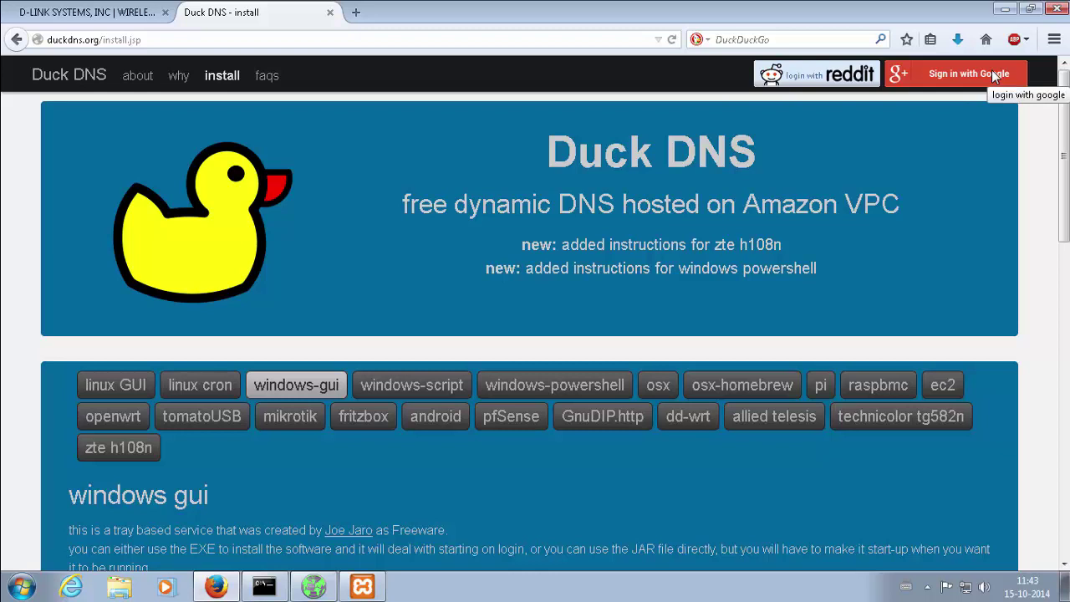
click(994, 74)
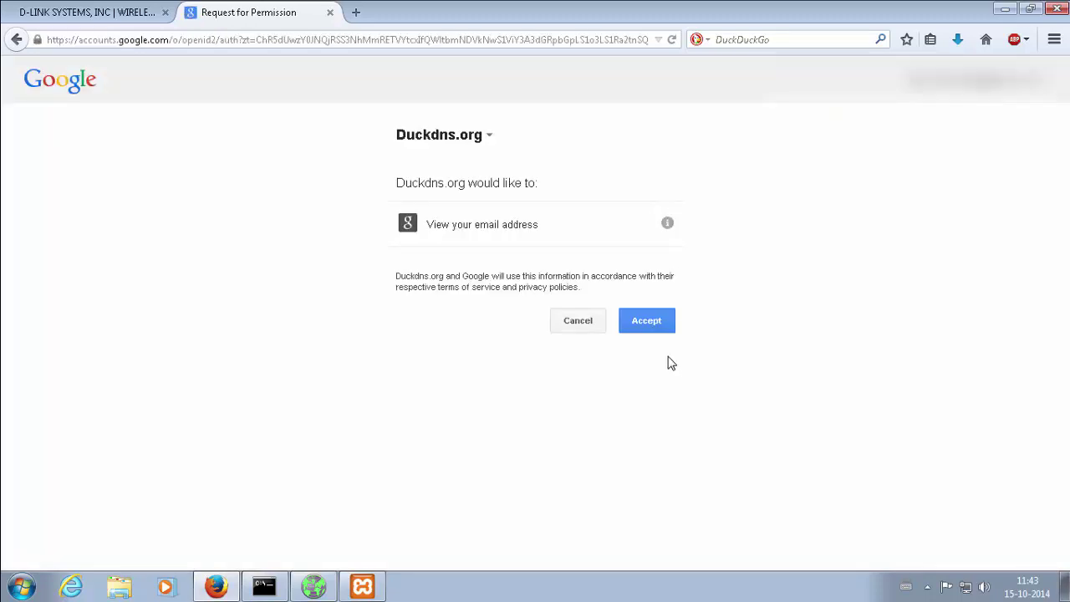
click(656, 333)
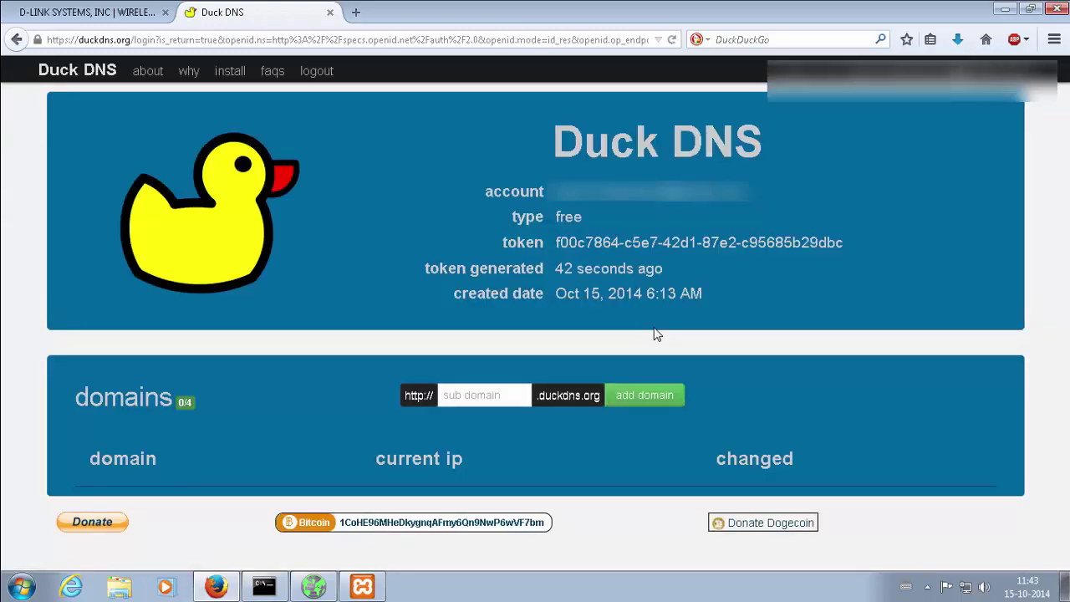
- Add the subdomain inhome1 to the Duck DNS account
click(460, 397)
text(in)
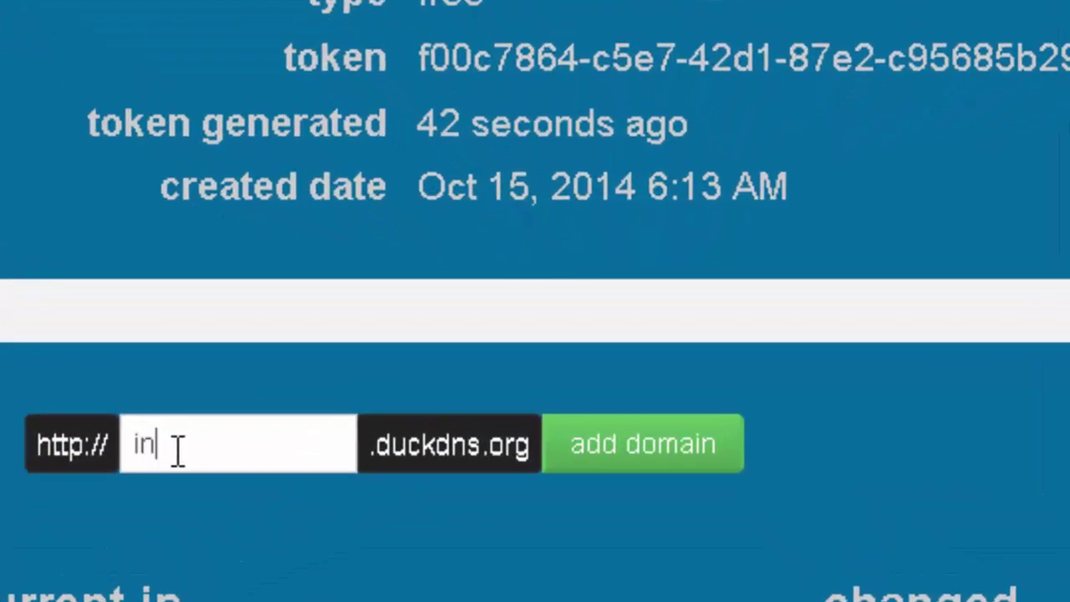
text(ho)
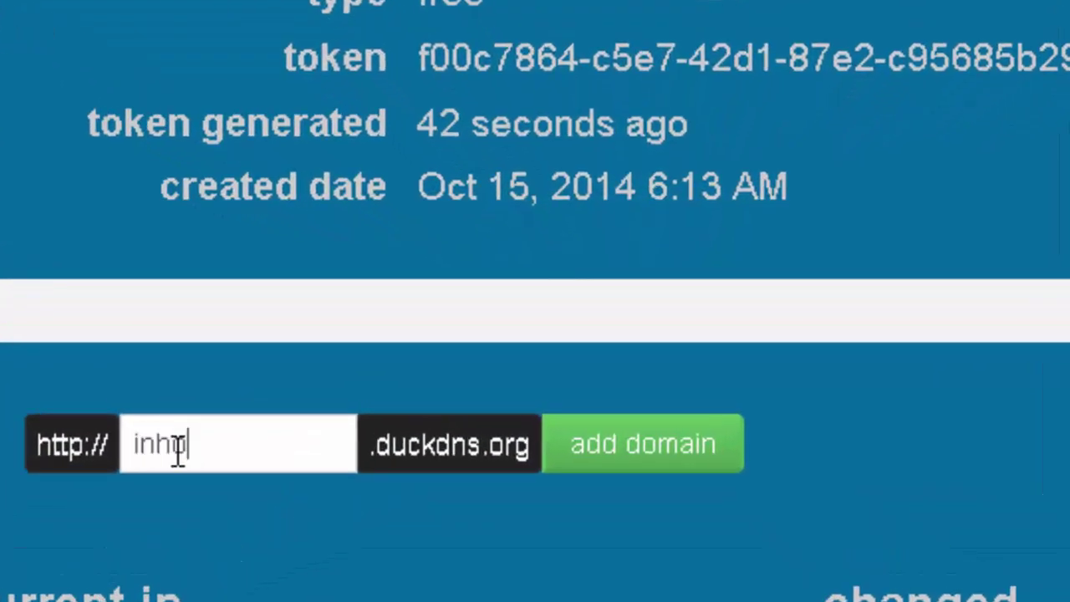
text(me1)
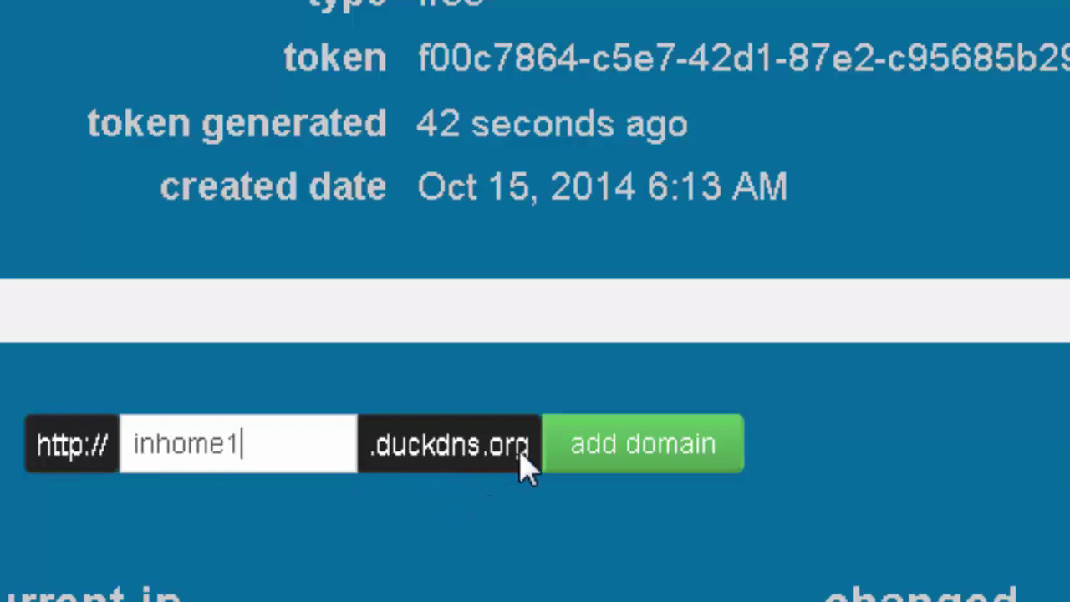
click(646, 443)
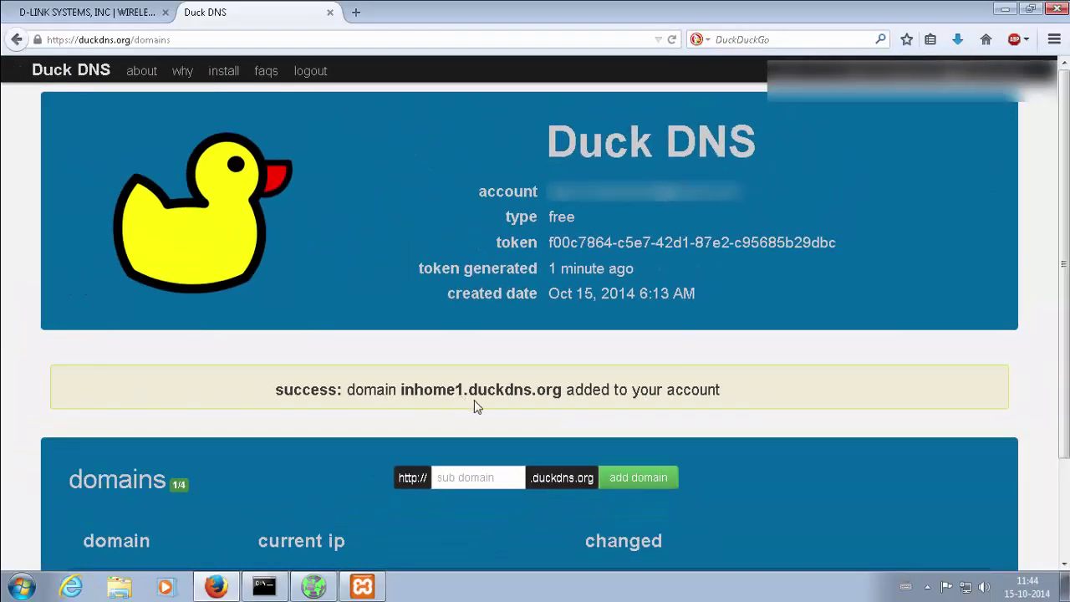
- Review the added domain in the domains list and select the account token for copying
scroll(482, 408, down, 3)
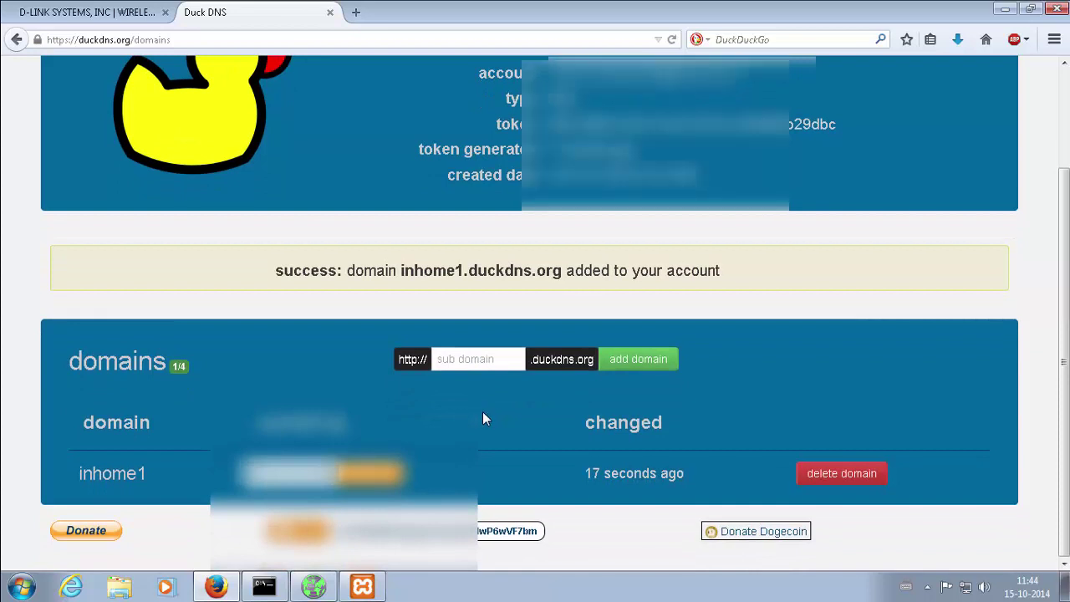
scroll(482, 411, up, 3)
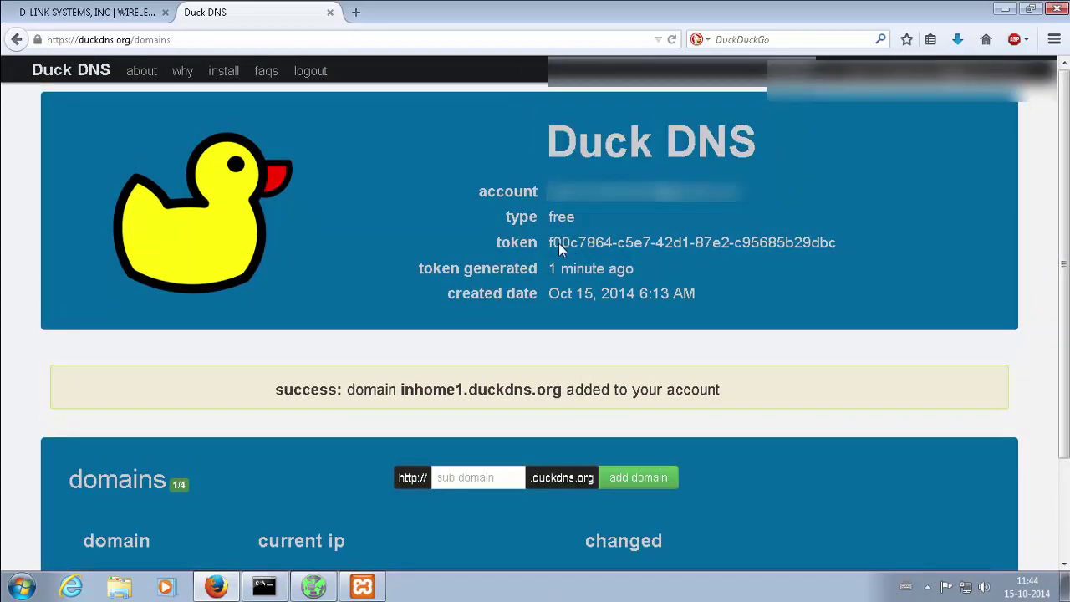
drag(548, 243, 777, 242)
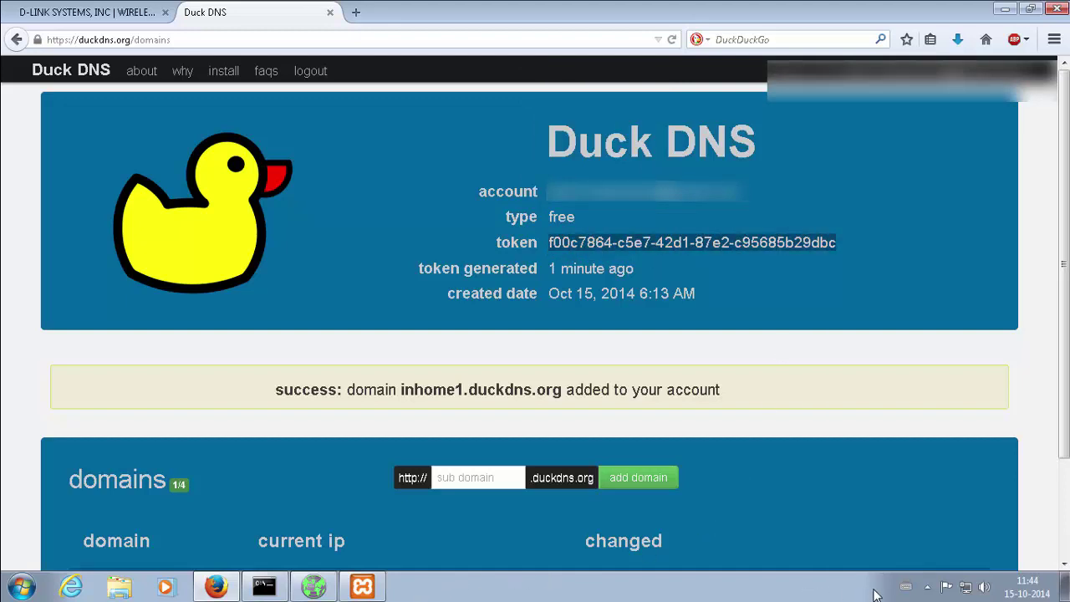
- Open the updater's DuckDNS Settings, paste the account token into the Token field, and remove its leading spaces
click(927, 587)
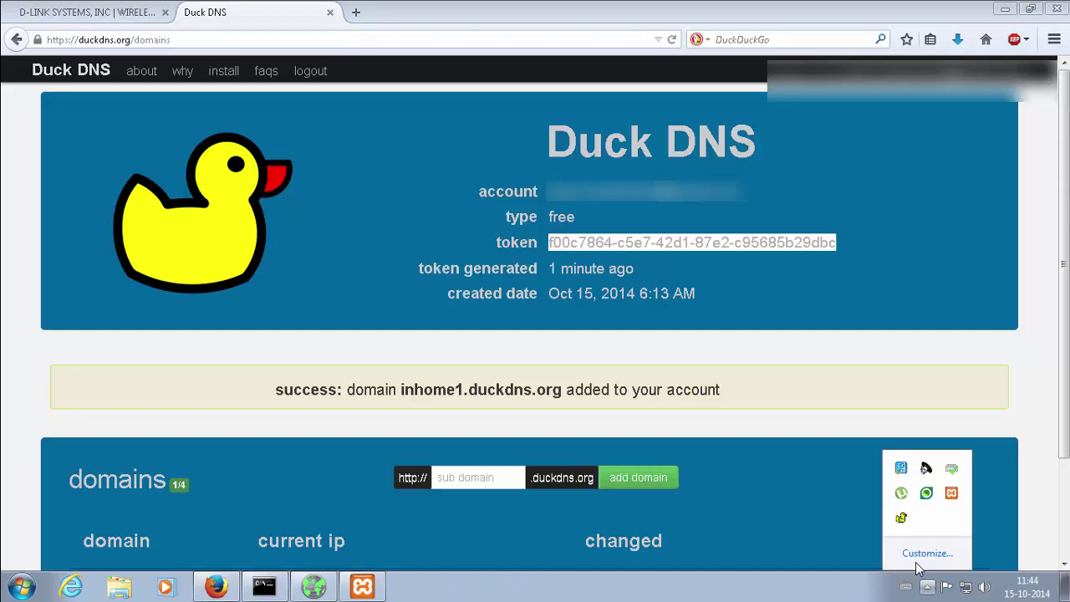
right_click(903, 518)
click(853, 435)
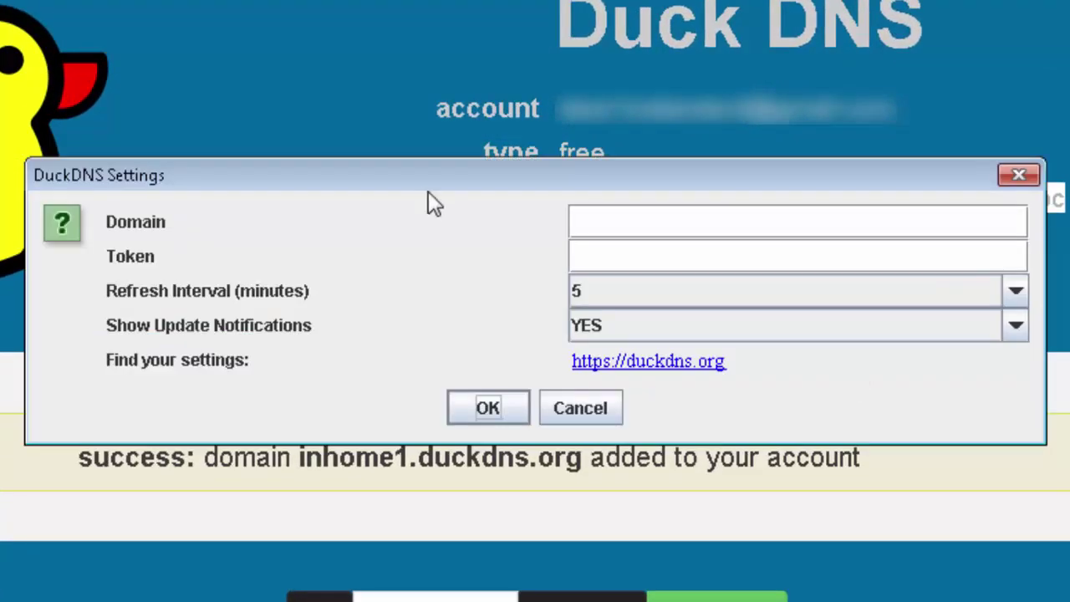
click(653, 264)
key(ctrl+v)
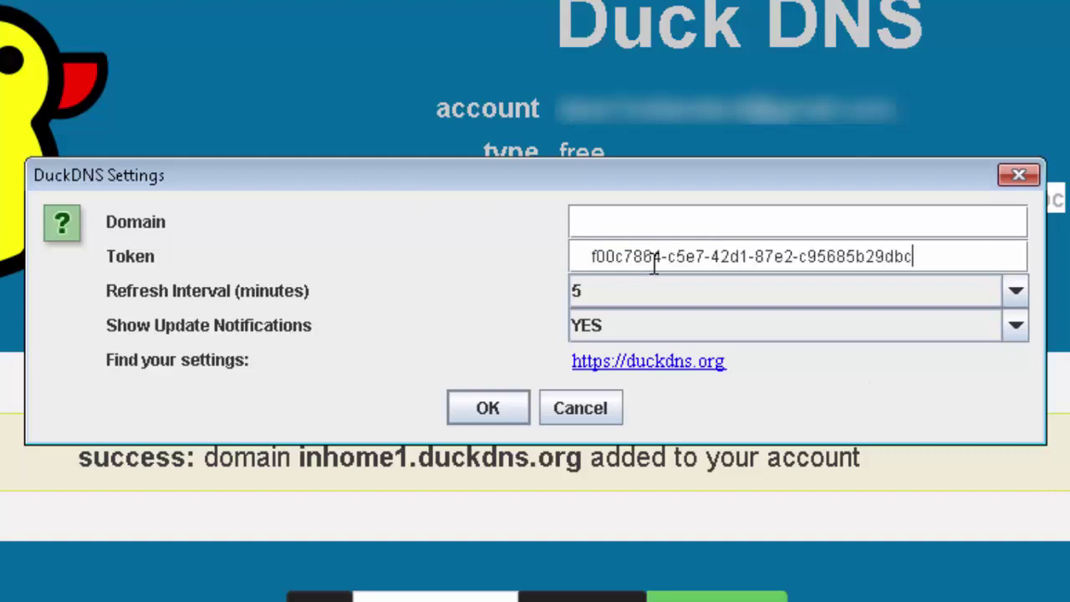
click(584, 250)
key(shift+Right)
key(BackSpace)
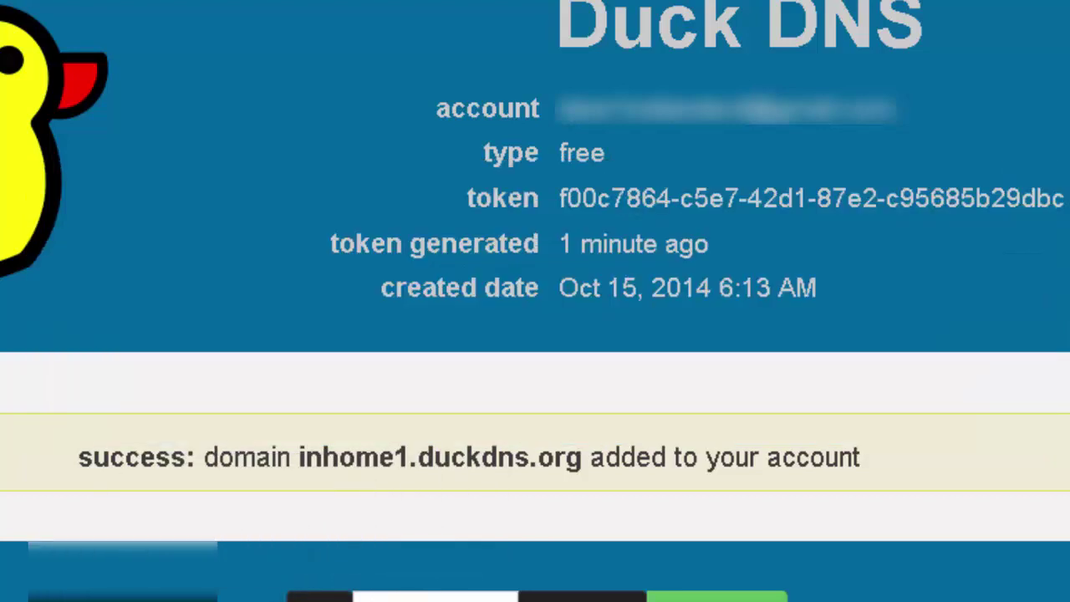
- Move the DuckDNS Settings dialog clear of the account details, paste the account token into Token, and delete the spaces before it
scroll(535, 334, down, 3)
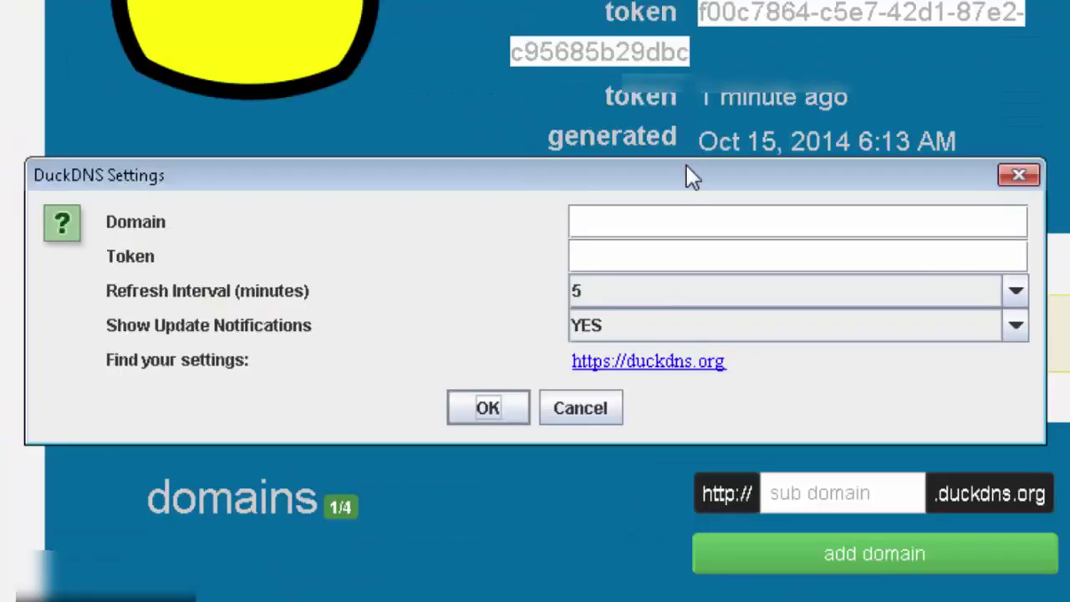
drag(282, 176, 131, 79)
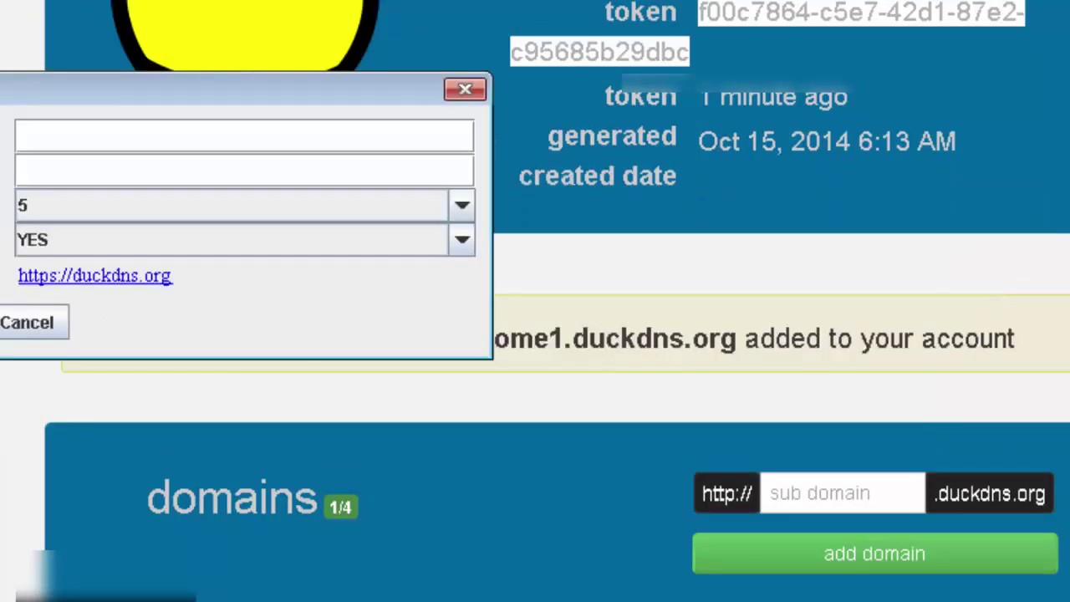
key(alt+Tab)
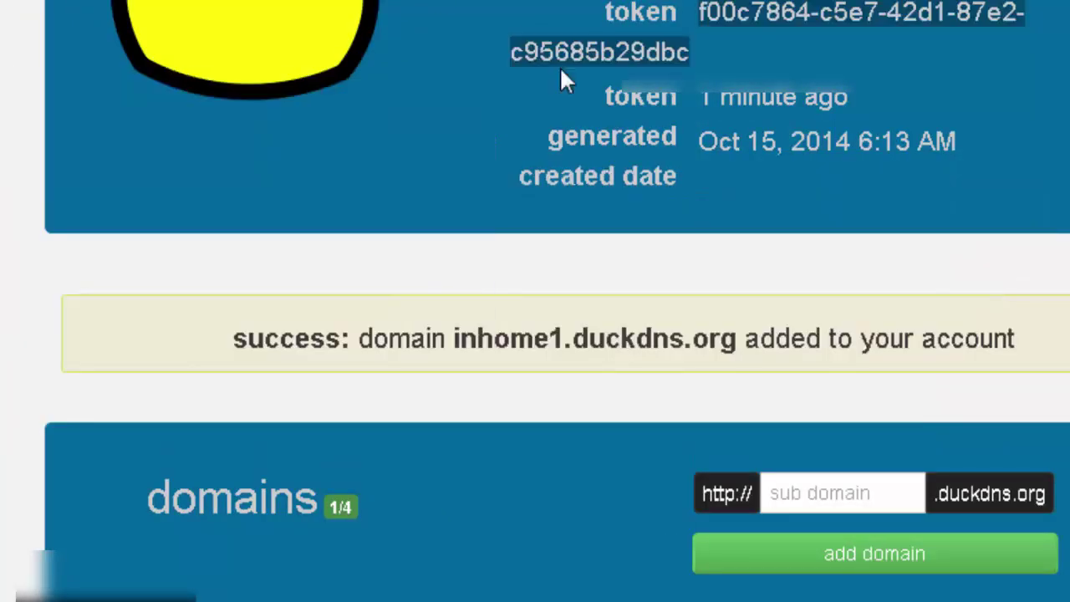
key(alt+Tab)
click(267, 171)
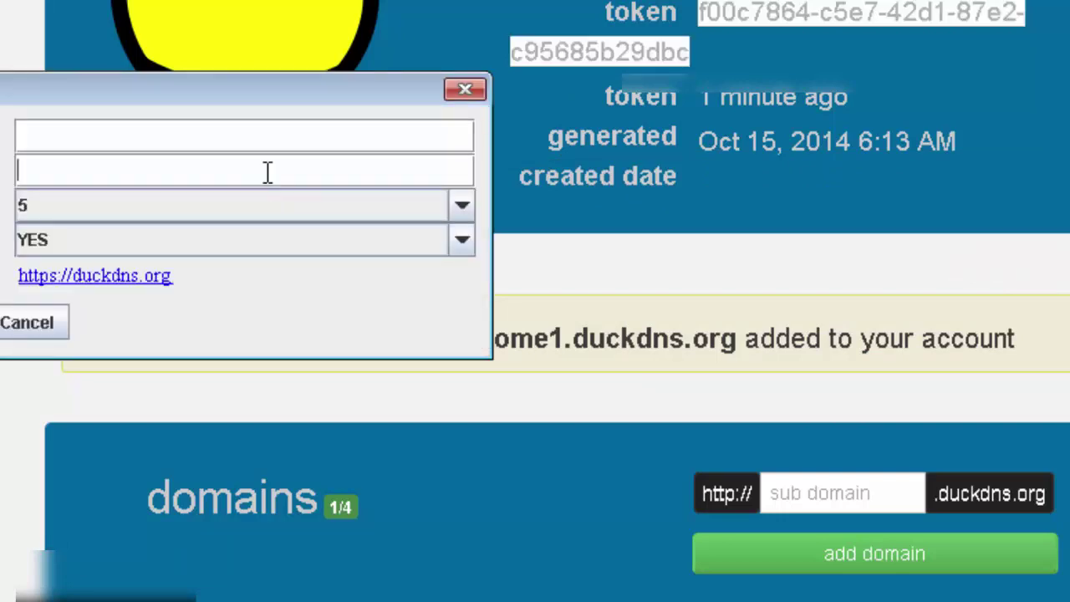
key(ctrl+v)
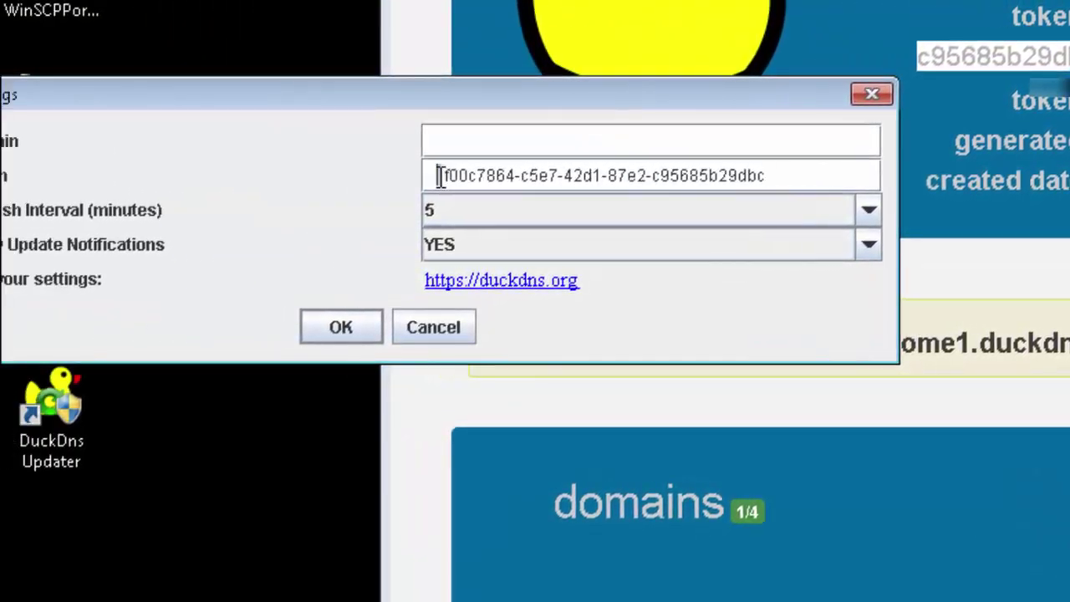
drag(374, 176, 287, 183)
key(BackSpace)
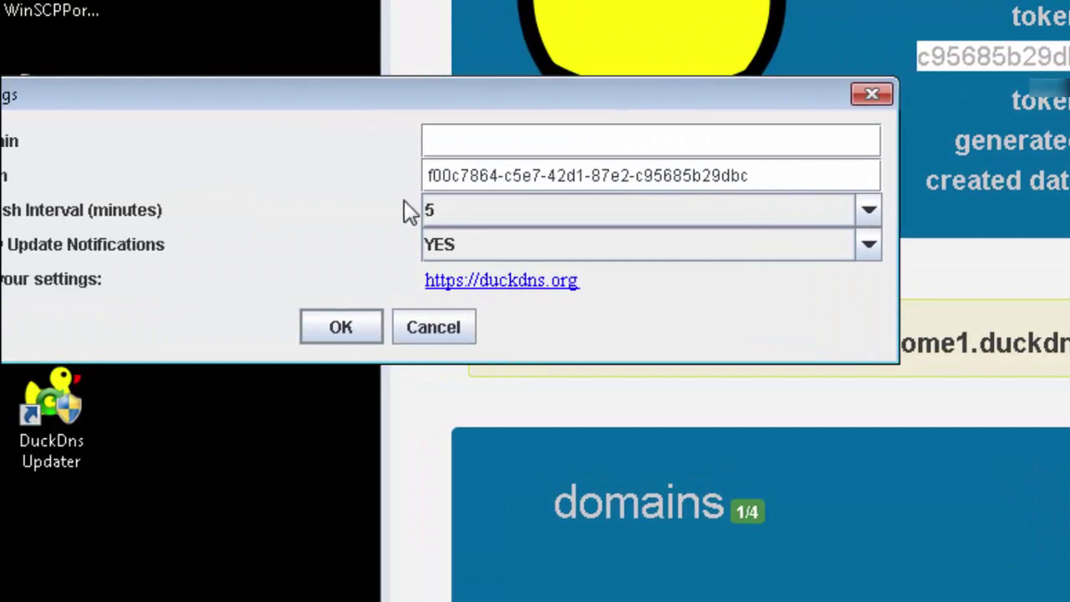
key(BackSpace)
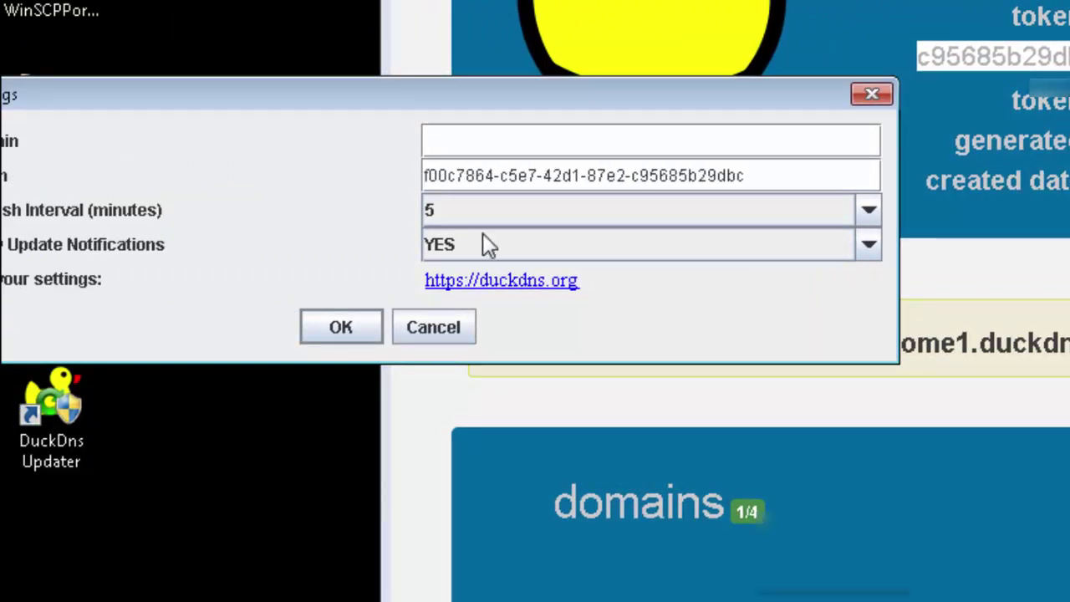
- Copy the subdomain inhome1 from the Duck DNS domains list into the updater's Domain field and submit the settings
click(939, 562)
scroll(939, 562, down, 3)
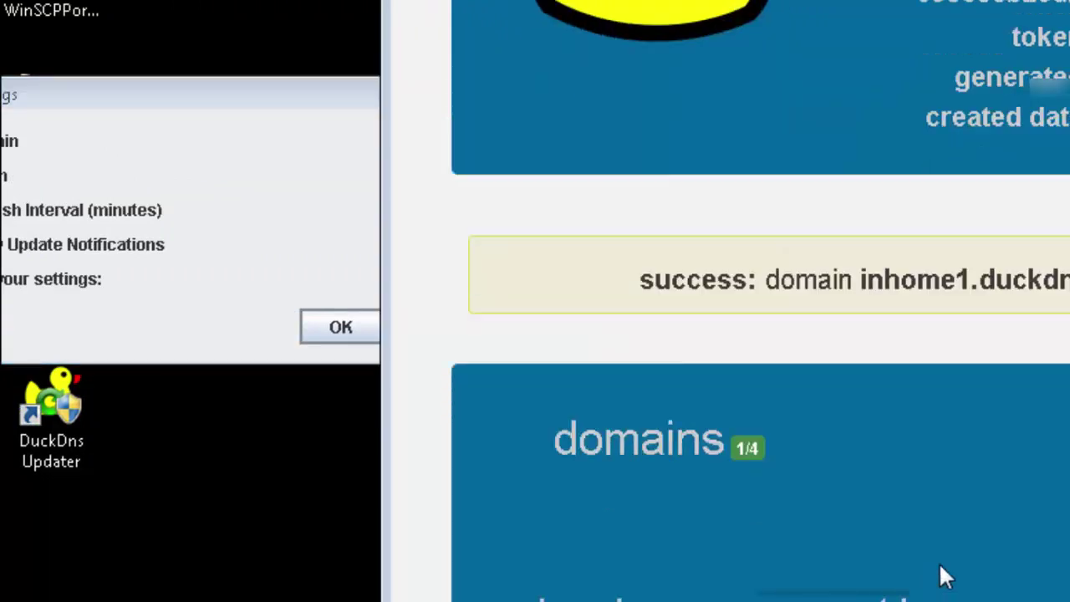
double_click(523, 568)
key(ctrl+c)
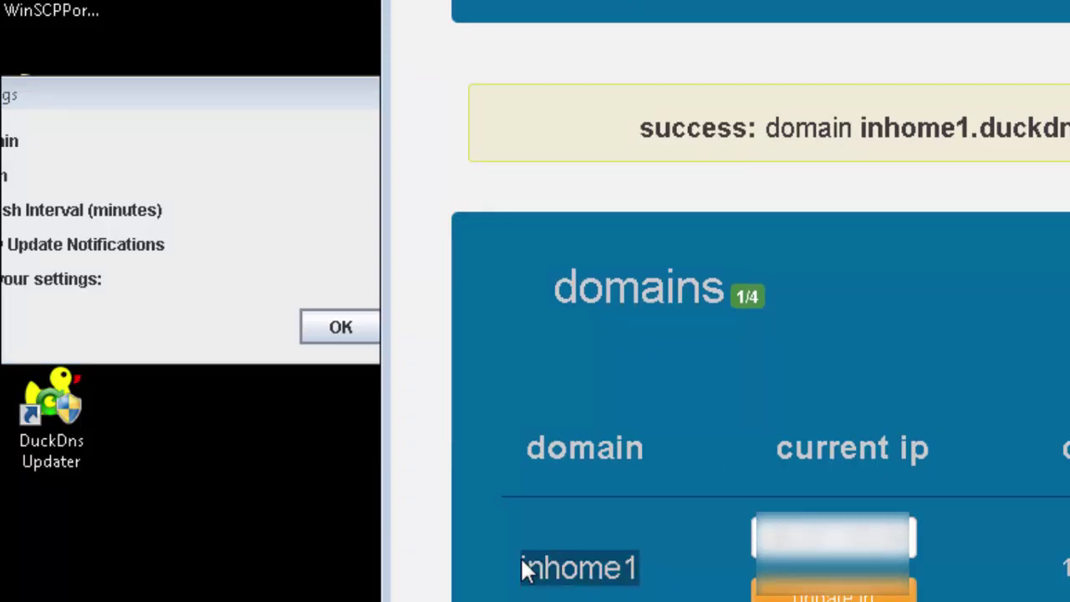
click(348, 100)
click(582, 144)
key(ctrl+v)
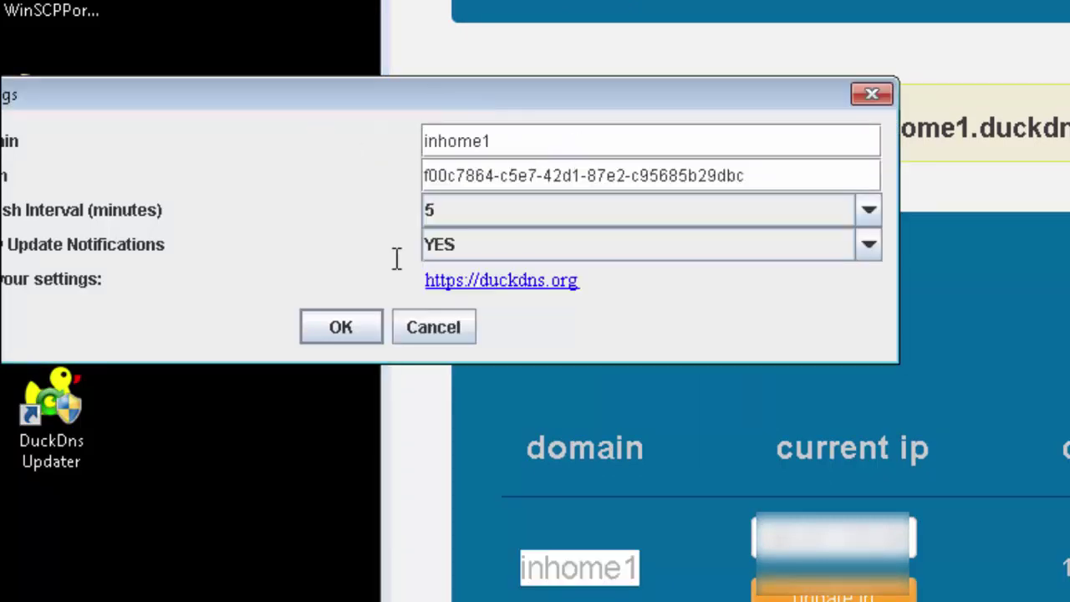
click(357, 333)
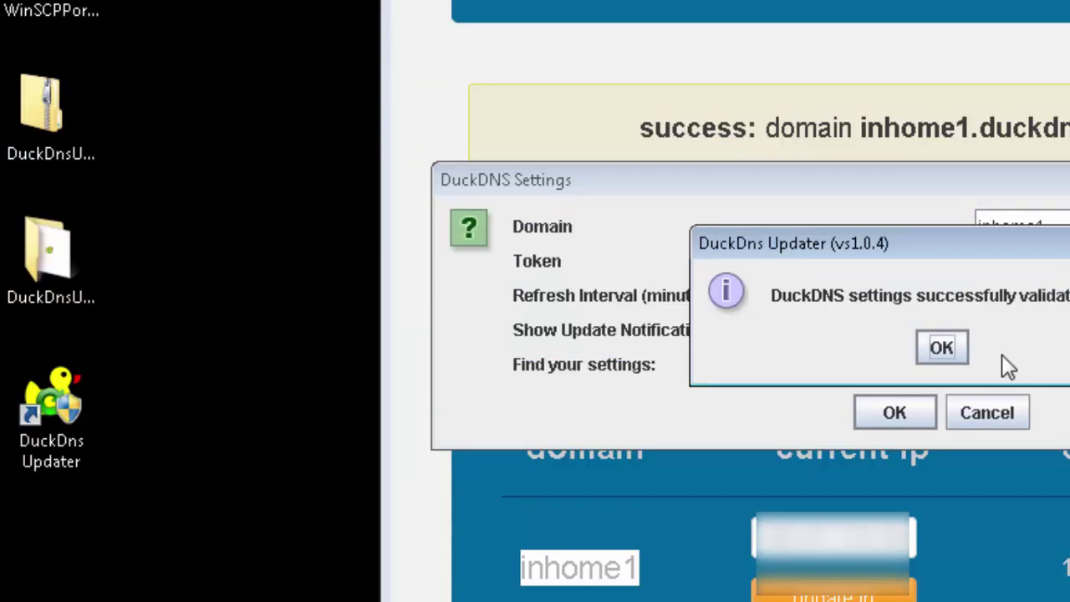
click(950, 350)
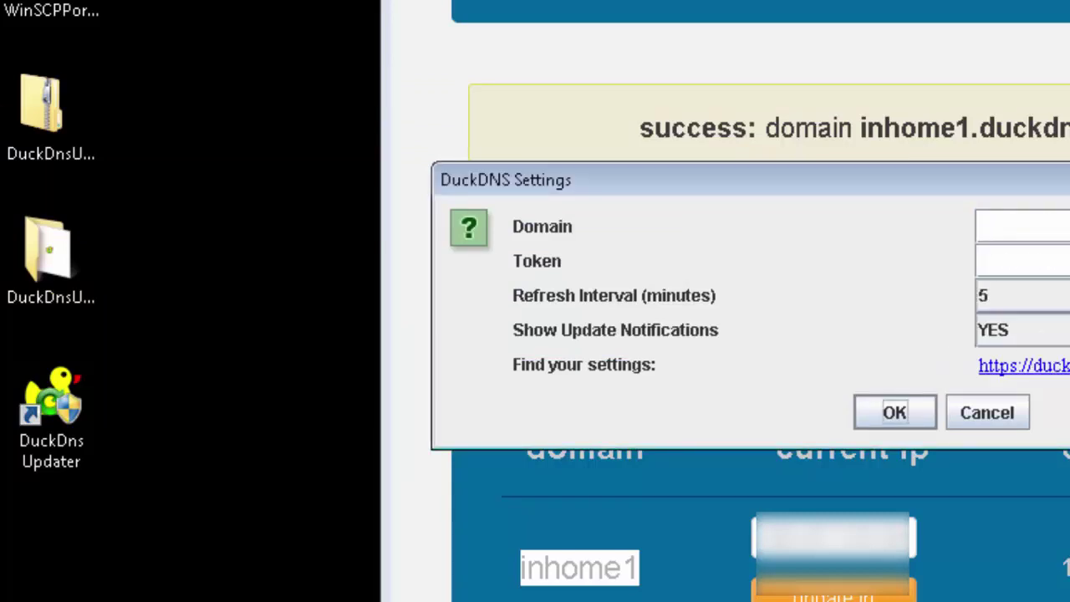